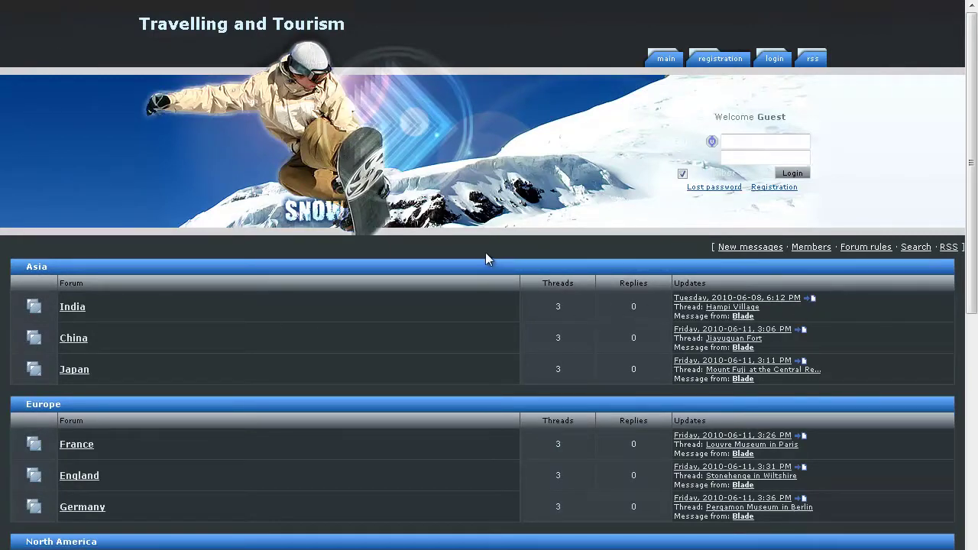
Open the India forum to view its three threads.
{"action": "left_click", "coordinate": [76, 308]}
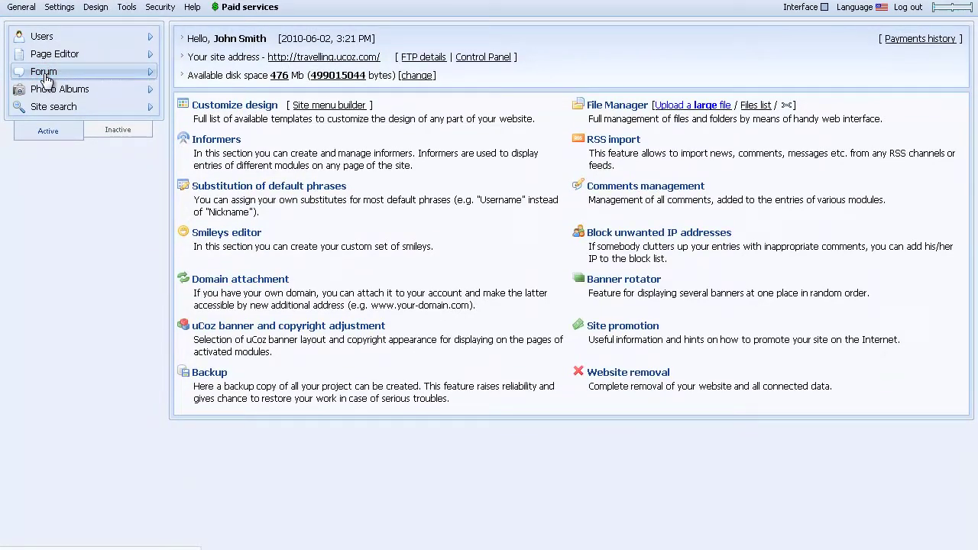
In Forum module settings, change the Icons set from Set 1 to Set 9.
{"action": "left_click", "coordinate": [46, 76]}
{"action": "left_click", "coordinate": [223, 133]}
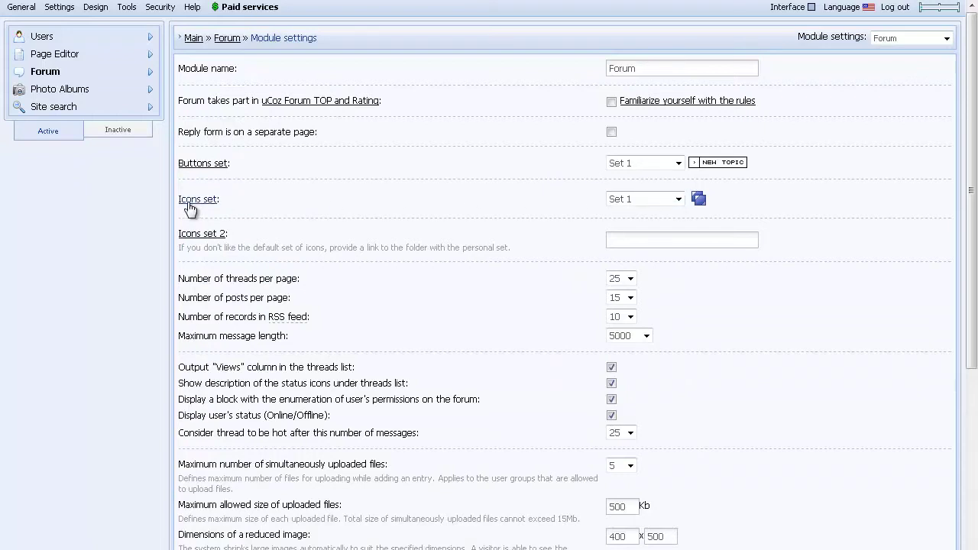
{"action": "left_click", "coordinate": [678, 199]}
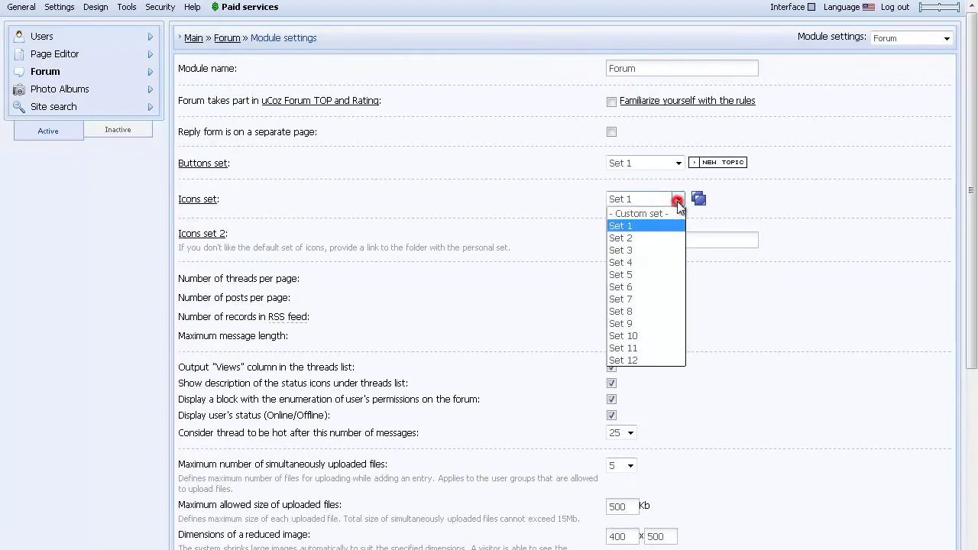
{"action": "left_click", "coordinate": [634, 323]}
{"action": "scroll", "coordinate": [580, 224], "scroll_direction": "down", "scroll_amount": 3}
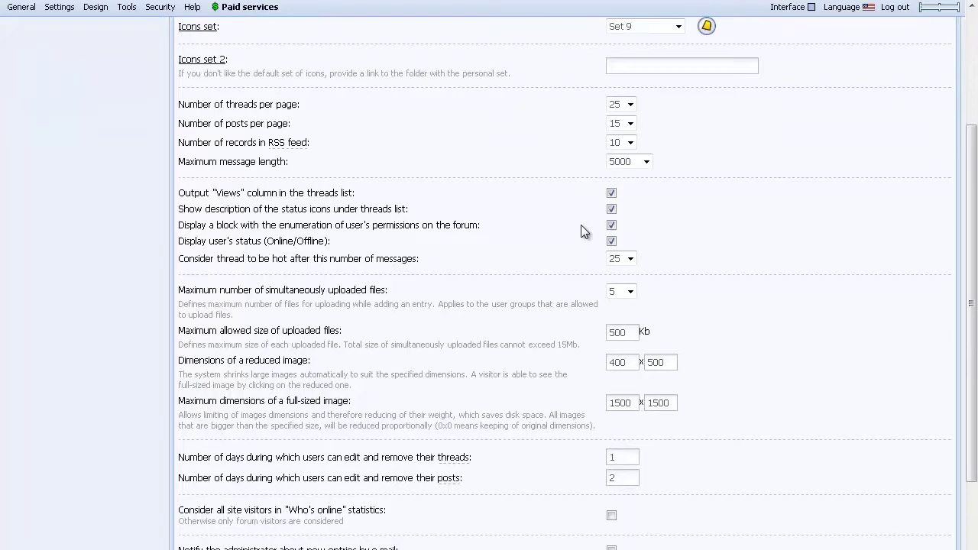
{"action": "scroll", "coordinate": [580, 225], "scroll_direction": "down", "scroll_amount": 3}
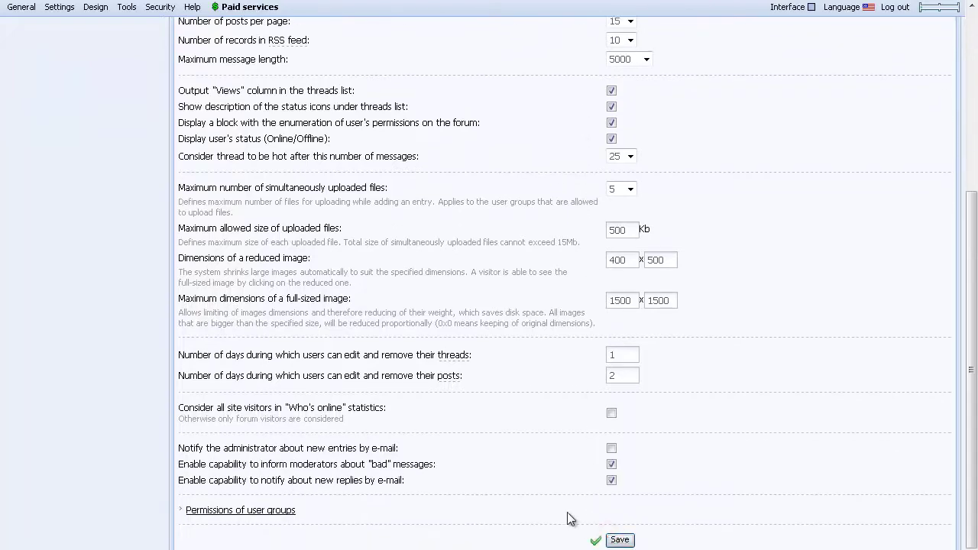
Reload the India forum to view the Set 9 thread icons, then return to module settings.
{"action": "left_click", "coordinate": [313, 17]}
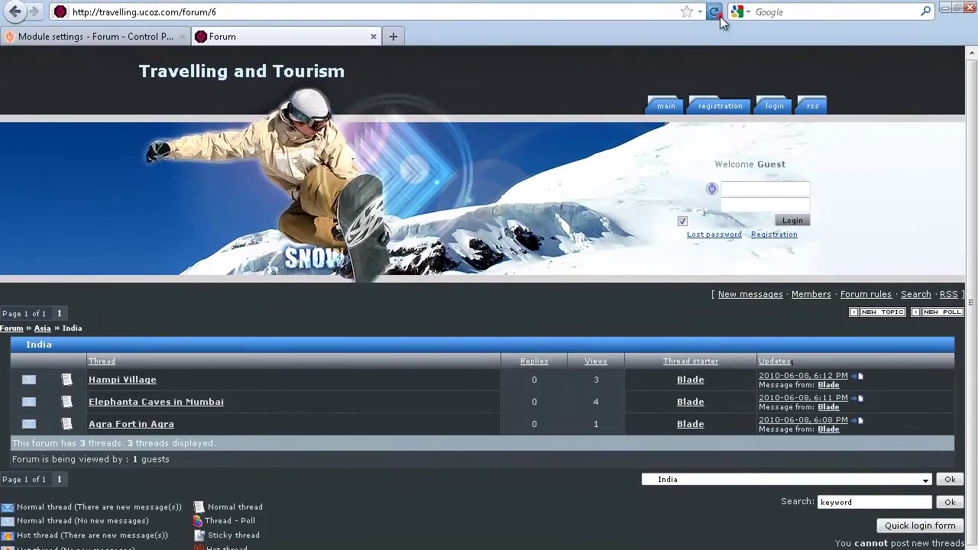
{"action": "left_click", "coordinate": [714, 7]}
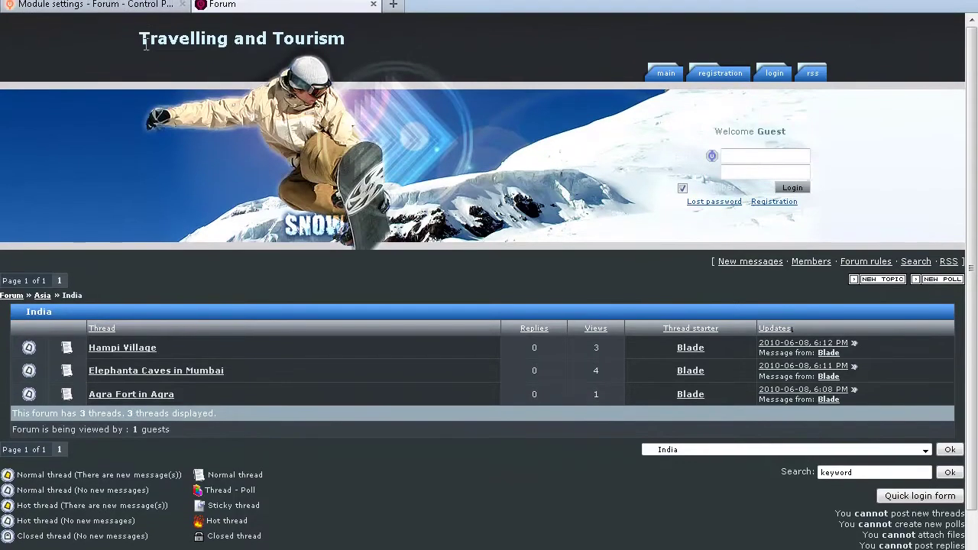
{"action": "left_click", "coordinate": [140, 16]}
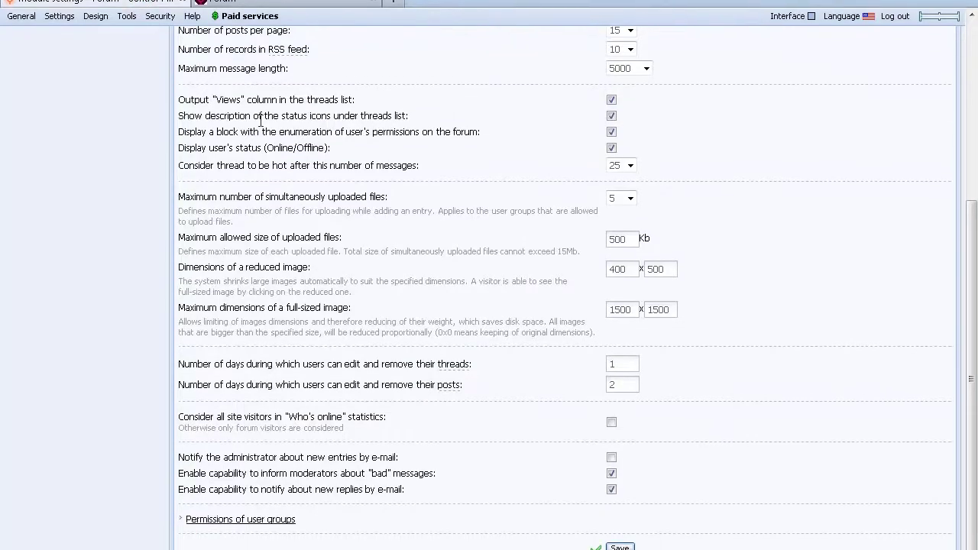
Set the forum Icons set to '- Custom set -'.
{"action": "scroll", "coordinate": [469, 260], "scroll_direction": "up", "scroll_amount": 1}
{"action": "scroll", "coordinate": [469, 260], "scroll_direction": "up", "scroll_amount": 3}
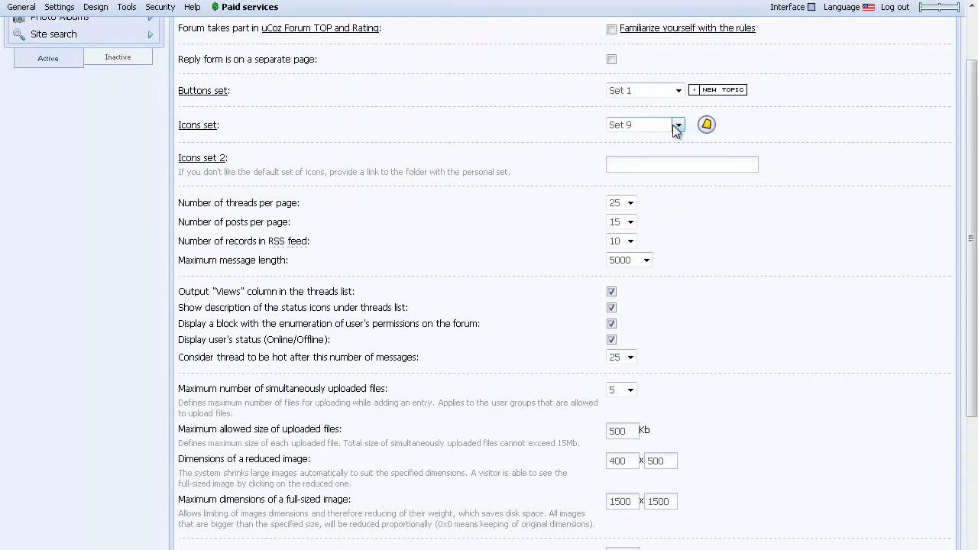
{"action": "left_click", "coordinate": [676, 125]}
{"action": "left_click", "coordinate": [656, 139]}
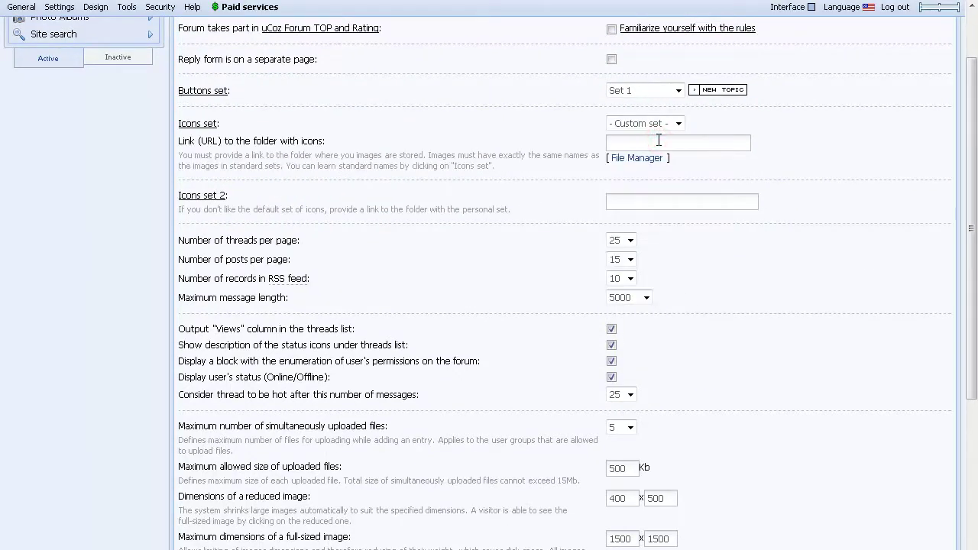
Read the folder-link help text and open the list of standard icon sets.
{"action": "left_click_drag", "start_coordinate": [181, 146], "coordinate": [327, 139]}
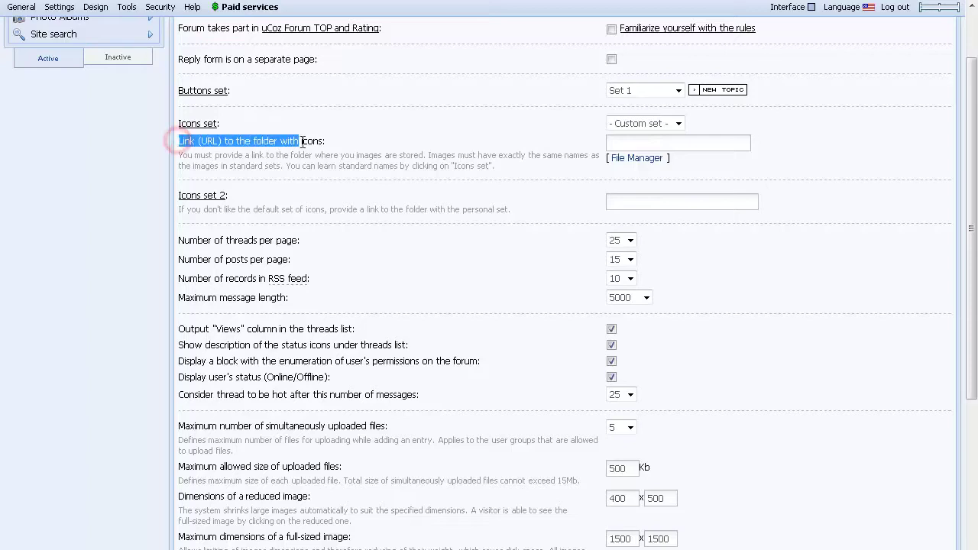
{"action": "left_click", "coordinate": [331, 136]}
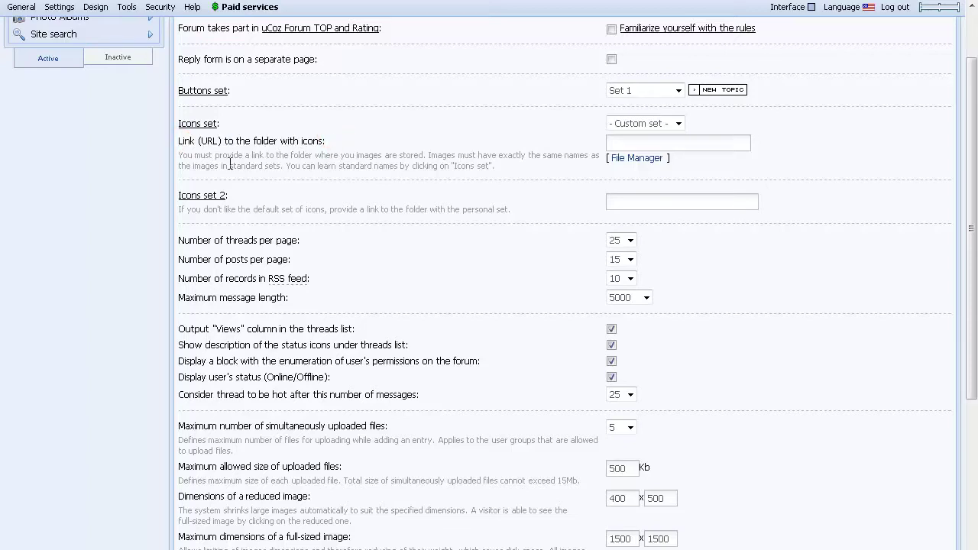
{"action": "left_click_drag", "start_coordinate": [180, 156], "coordinate": [423, 158]}
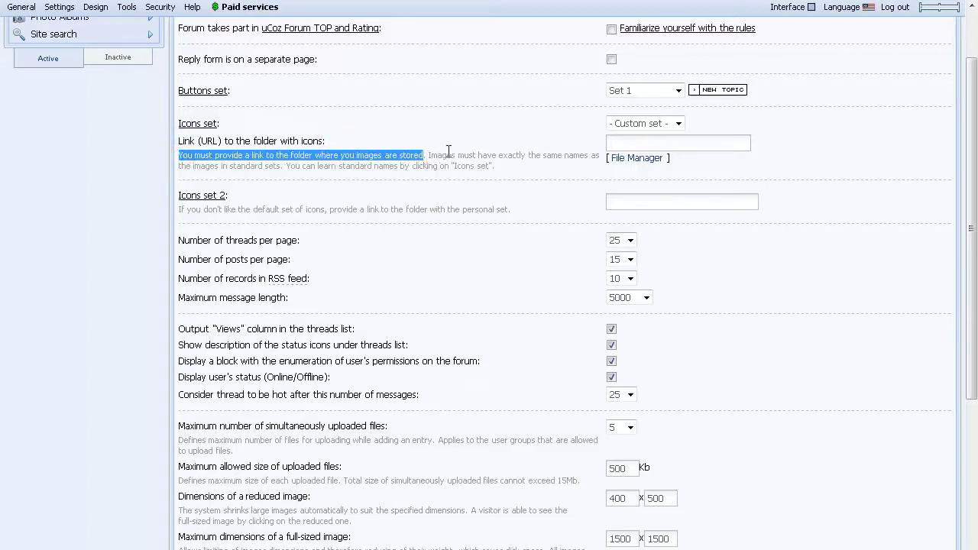
{"action": "left_click_drag", "start_coordinate": [497, 155], "coordinate": [589, 155]}
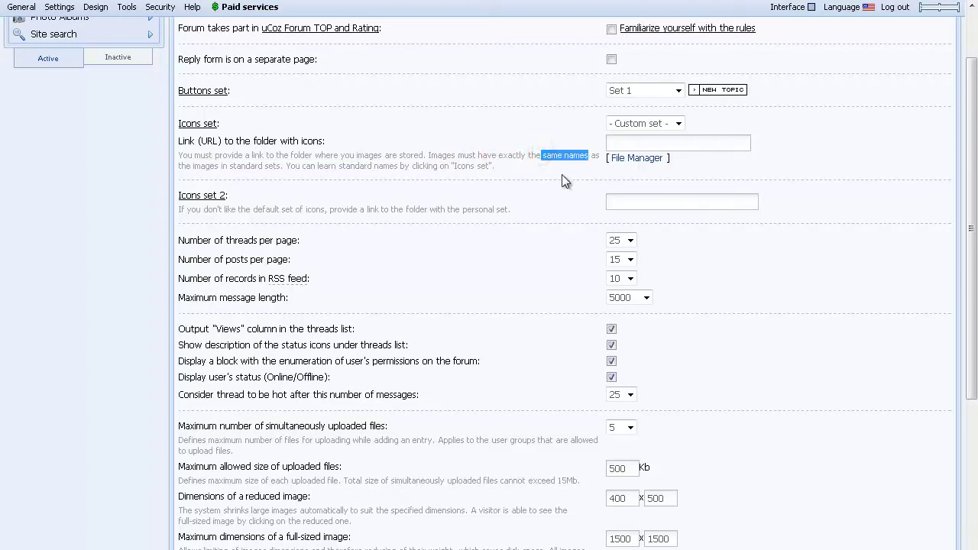
{"action": "left_click", "coordinate": [497, 152]}
{"action": "mouse_move", "coordinate": [284, 165]}
{"action": "left_mouse_down"}
{"action": "mouse_move", "coordinate": [495, 166]}
{"action": "mouse_move", "coordinate": [457, 168]}
{"action": "left_mouse_up"}
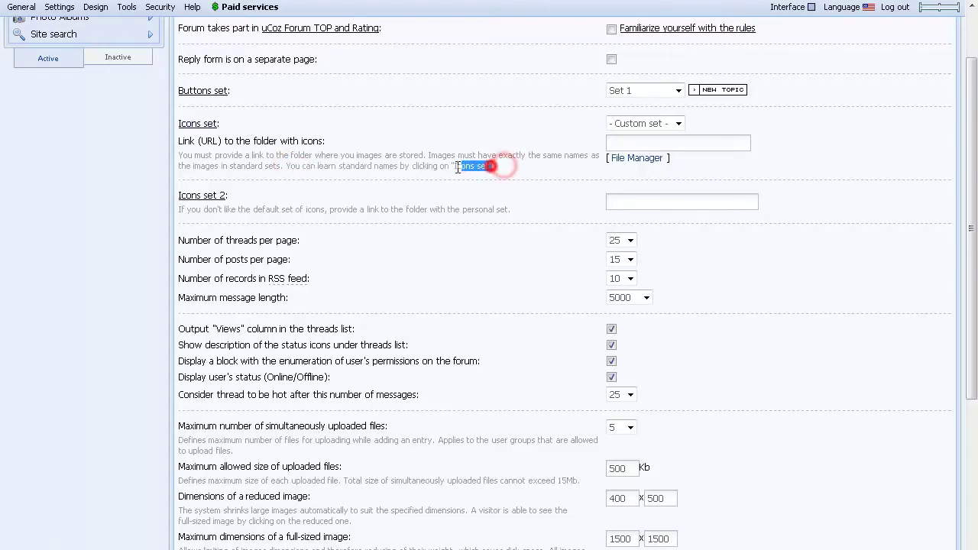
{"action": "left_click", "coordinate": [461, 156]}
{"action": "left_click", "coordinate": [200, 124]}
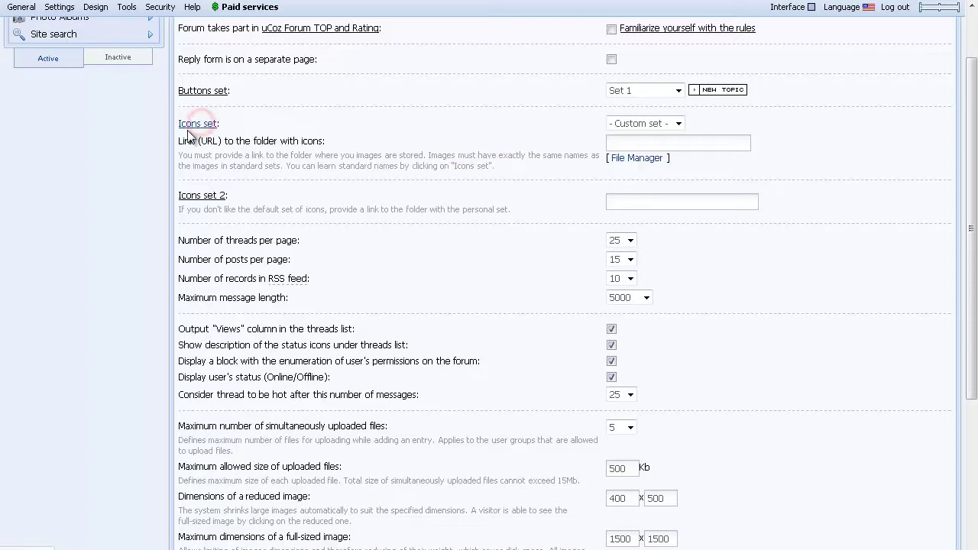
{"action": "scroll", "coordinate": [168, 112], "scroll_direction": "down", "scroll_amount": 2}
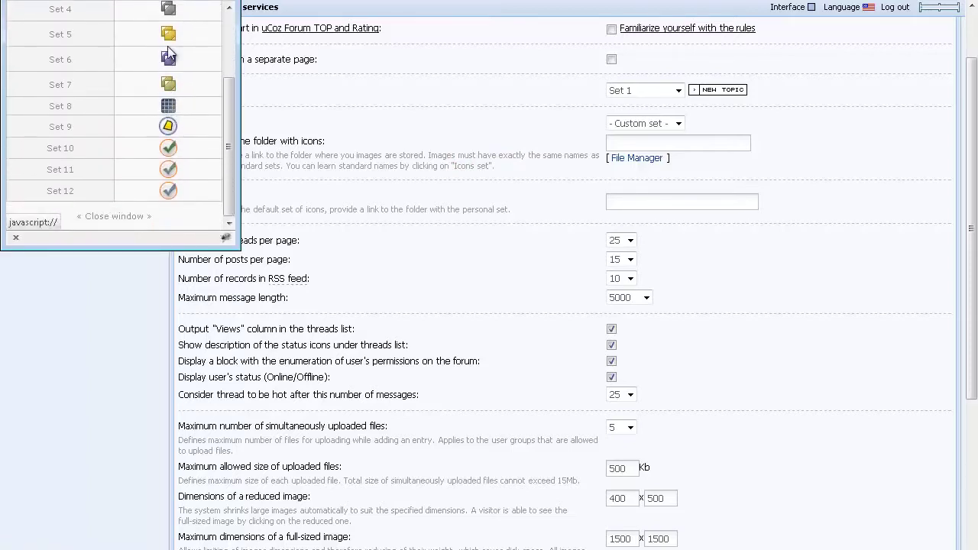
{"action": "left_click", "coordinate": [168, 34]}
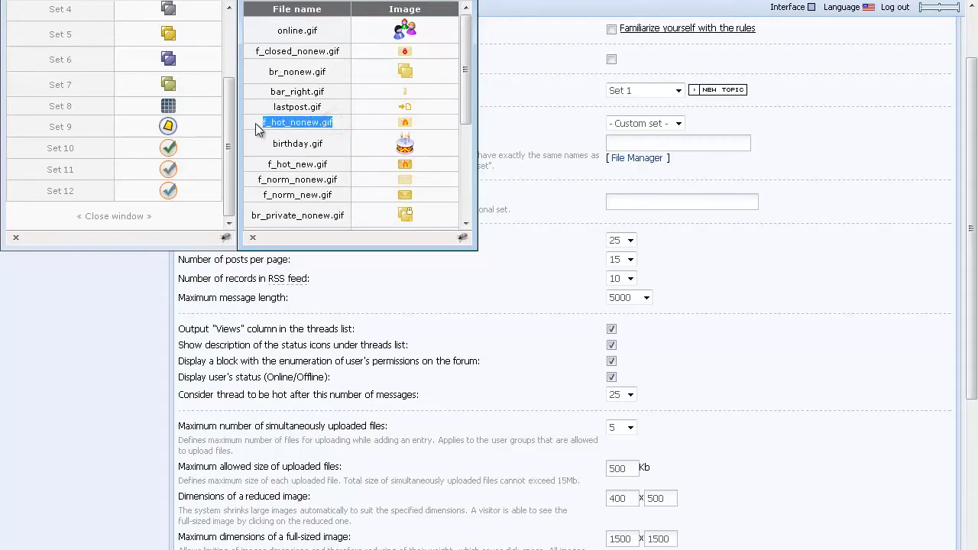
{"action": "left_click", "coordinate": [255, 123]}
{"action": "scroll", "coordinate": [263, 122], "scroll_direction": "down", "scroll_amount": 5}
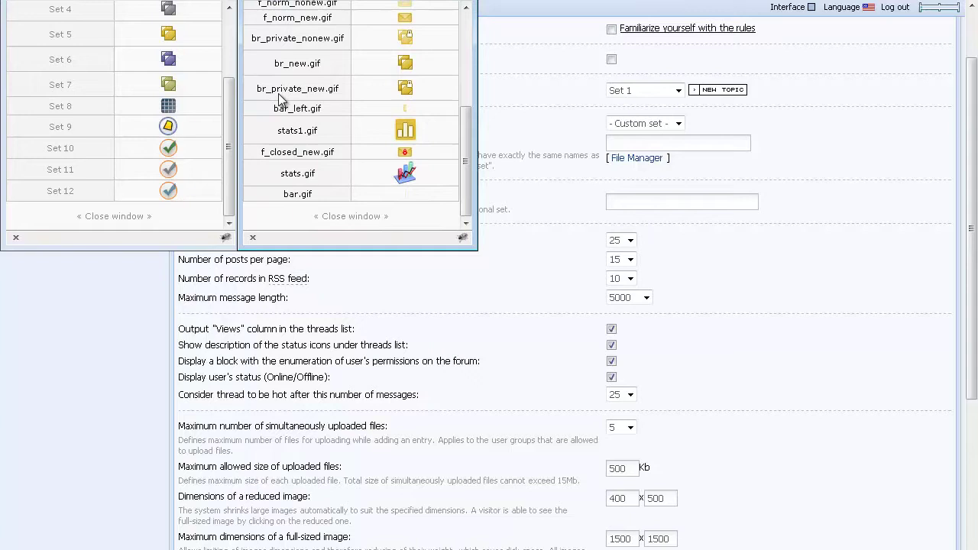
{"action": "scroll", "coordinate": [313, 98], "scroll_direction": "up", "scroll_amount": 5}
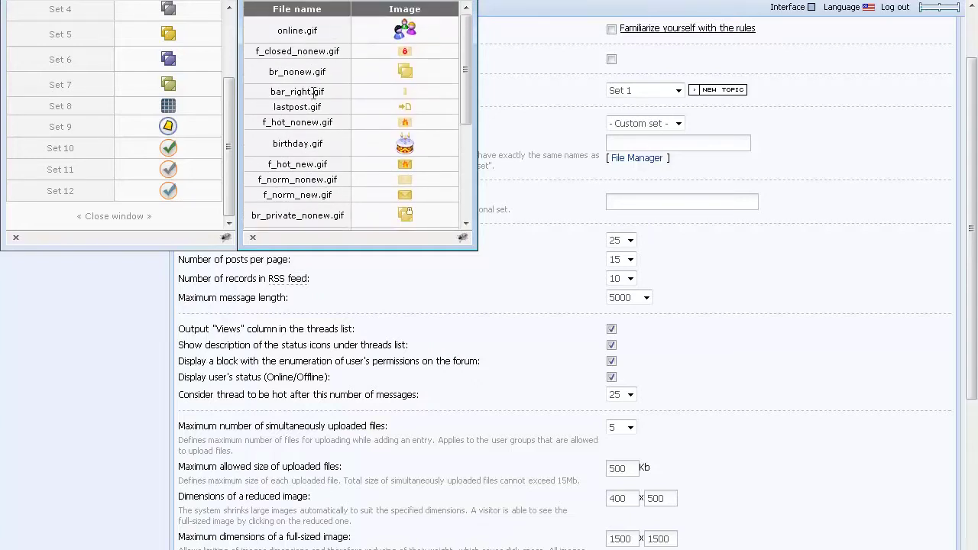
{"action": "left_click", "coordinate": [394, 7]}
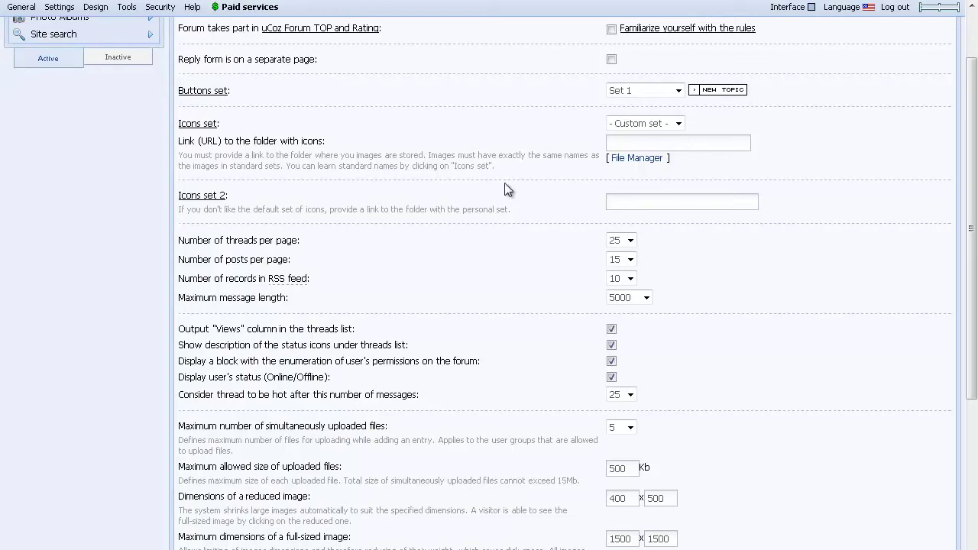
Create an iconset1 folder in File Manager and open it.
{"action": "left_click", "coordinate": [631, 158]}
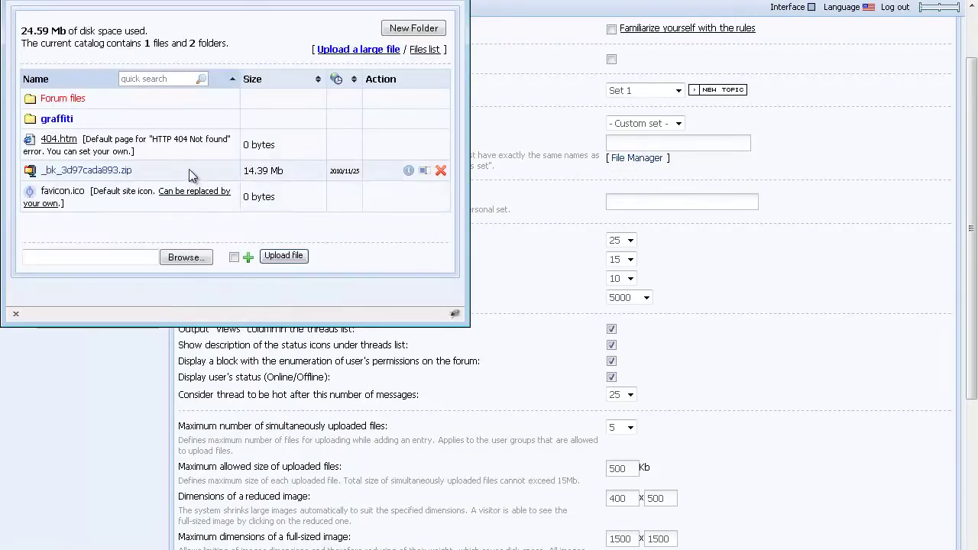
{"action": "left_click", "coordinate": [413, 28]}
{"action": "type", "text": "iconset1"}
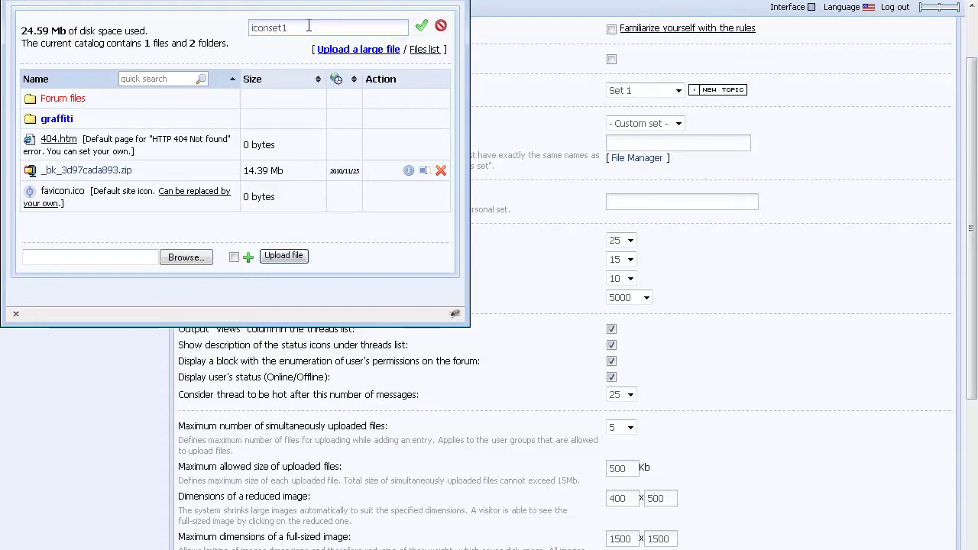
{"action": "left_click", "coordinate": [419, 29]}
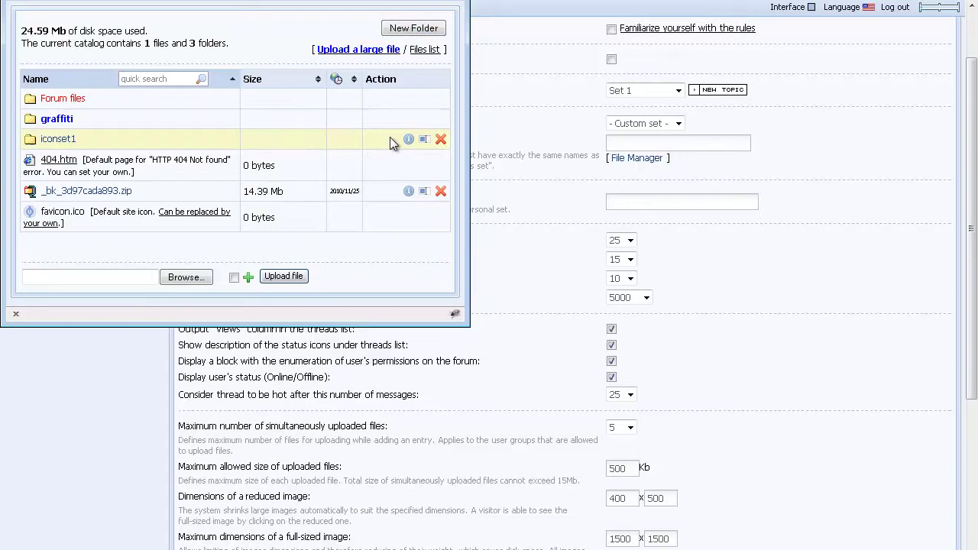
{"action": "left_click", "coordinate": [64, 142]}
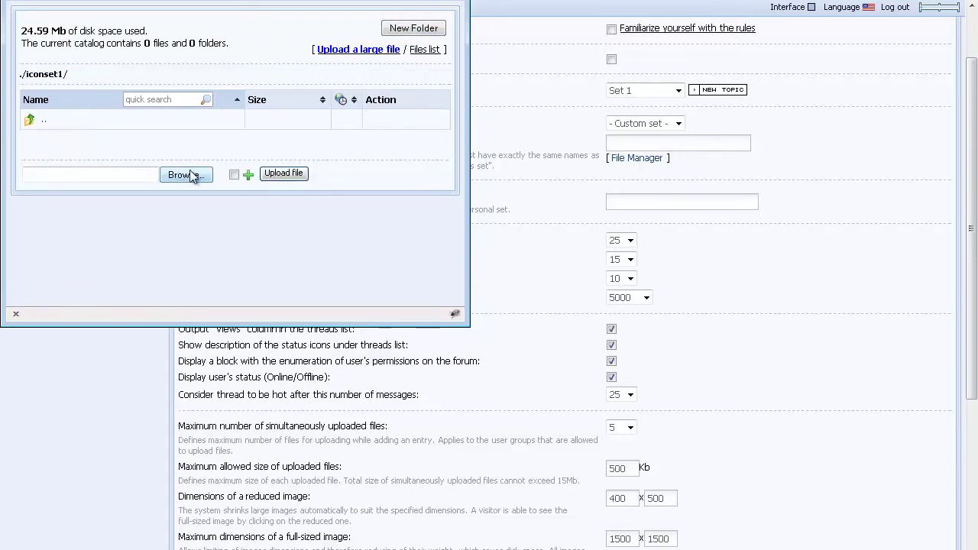
Upload the first ten icon files, including bar.gif, bar_left.gif and br_new.gif, to iconset1.
{"action": "left_click", "coordinate": [189, 175]}
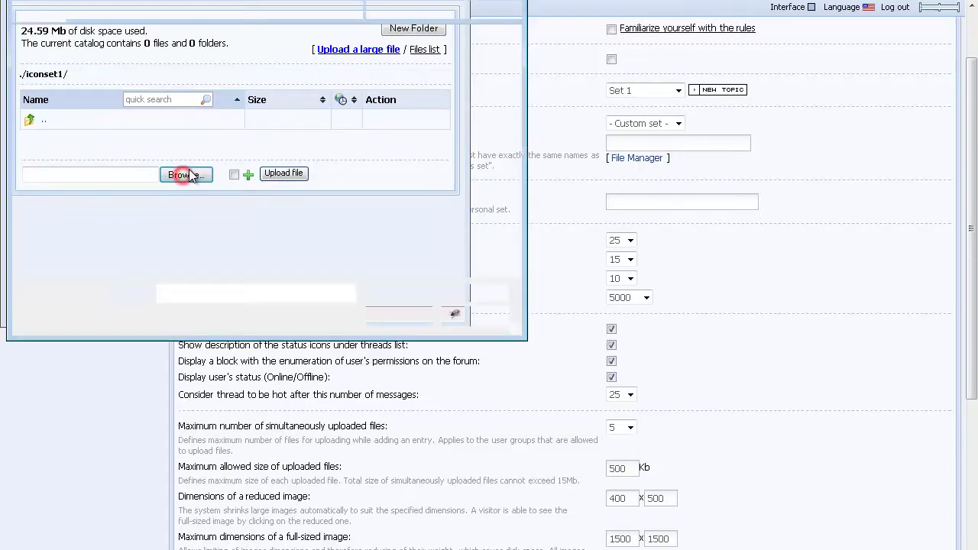
{"action": "double_click", "coordinate": [189, 83]}
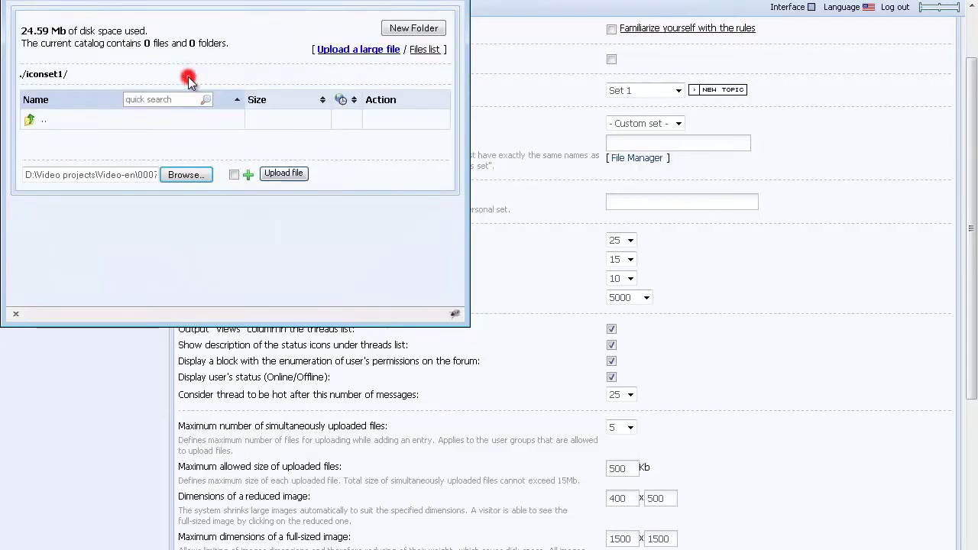
{"action": "double_click", "coordinate": [247, 175]}
{"action": "double_click", "coordinate": [247, 175]}
{"action": "double_click", "coordinate": [247, 175]}
{"action": "left_click", "coordinate": [246, 174]}
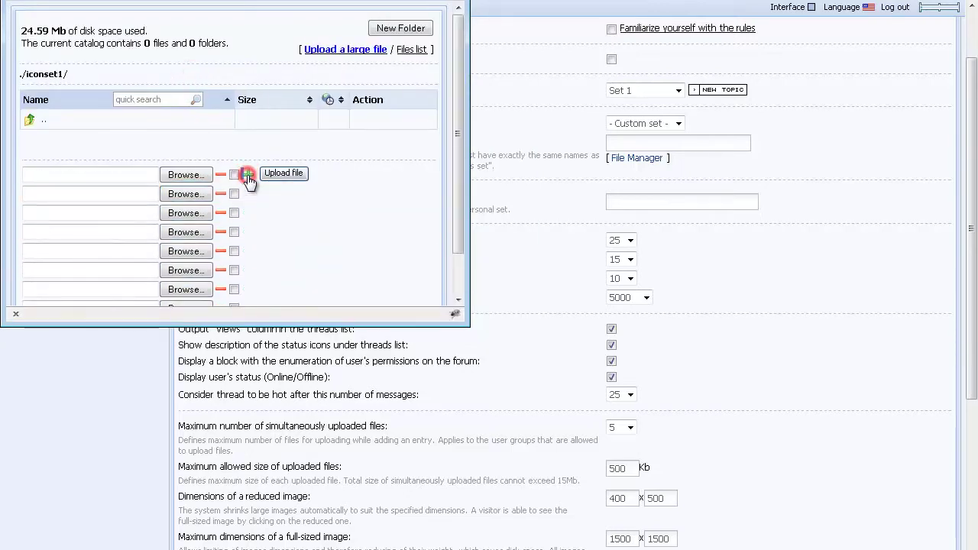
{"action": "double_click", "coordinate": [246, 175]}
{"action": "scroll", "coordinate": [247, 175], "scroll_direction": "down", "scroll_amount": 2}
{"action": "left_click", "coordinate": [191, 272]}
{"action": "double_click", "coordinate": [273, 86]}
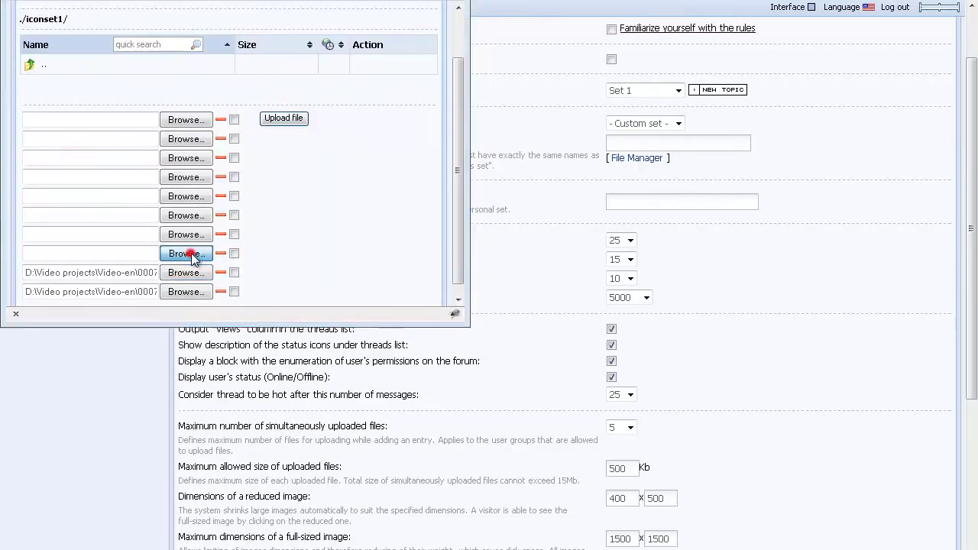
{"action": "left_click", "coordinate": [191, 253]}
{"action": "double_click", "coordinate": [367, 80]}
{"action": "left_click", "coordinate": [185, 233]}
{"action": "double_click", "coordinate": [457, 76]}
{"action": "left_click", "coordinate": [186, 215]}
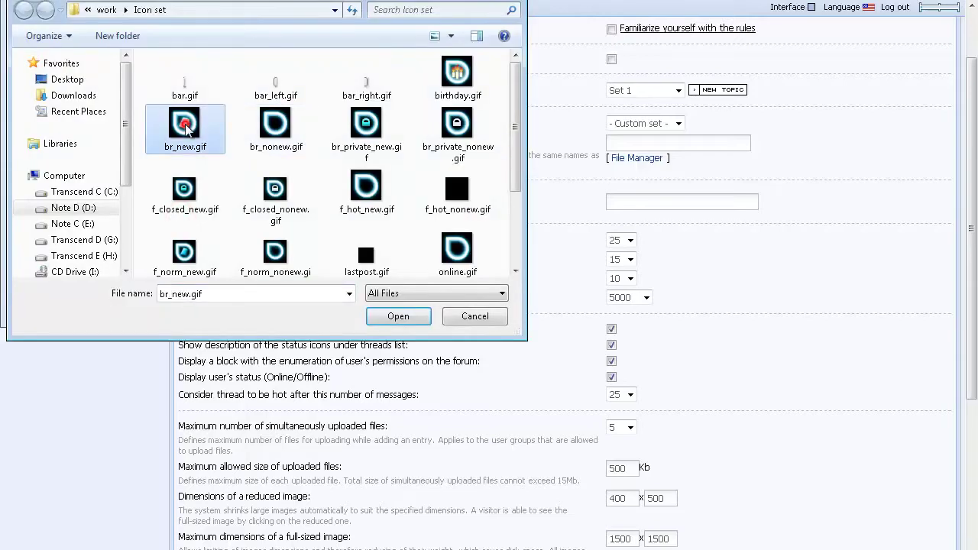
{"action": "double_click", "coordinate": [185, 126]}
{"action": "left_click", "coordinate": [185, 195]}
{"action": "double_click", "coordinate": [276, 126]}
{"action": "left_click", "coordinate": [185, 177]}
{"action": "left_click", "coordinate": [365, 122]}
{"action": "double_click", "coordinate": [366, 123]}
{"action": "left_click", "coordinate": [185, 158]}
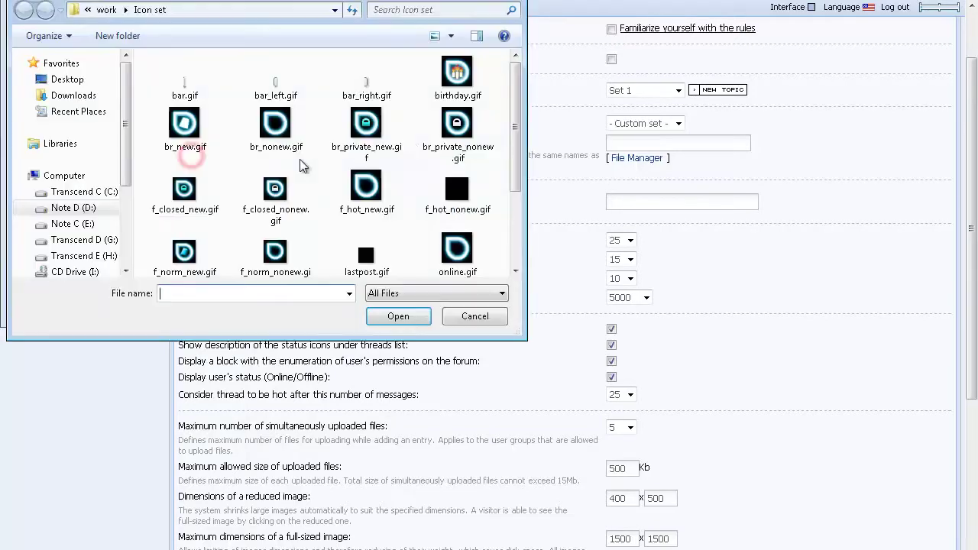
{"action": "double_click", "coordinate": [185, 144]}
{"action": "left_click", "coordinate": [186, 138]}
{"action": "left_click", "coordinate": [189, 200]}
{"action": "double_click", "coordinate": [189, 200]}
{"action": "left_click", "coordinate": [185, 119]}
{"action": "double_click", "coordinate": [282, 202]}
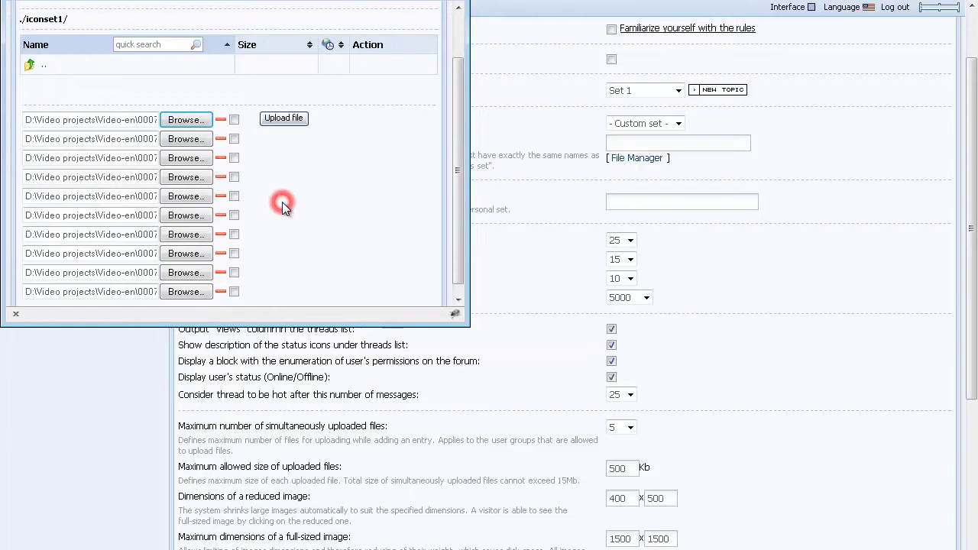
{"action": "left_click", "coordinate": [283, 119]}
Upload the remaining icon files, including stats1.gif, to iconset1.
{"action": "scroll", "coordinate": [285, 195], "scroll_direction": "down", "scroll_amount": 1}
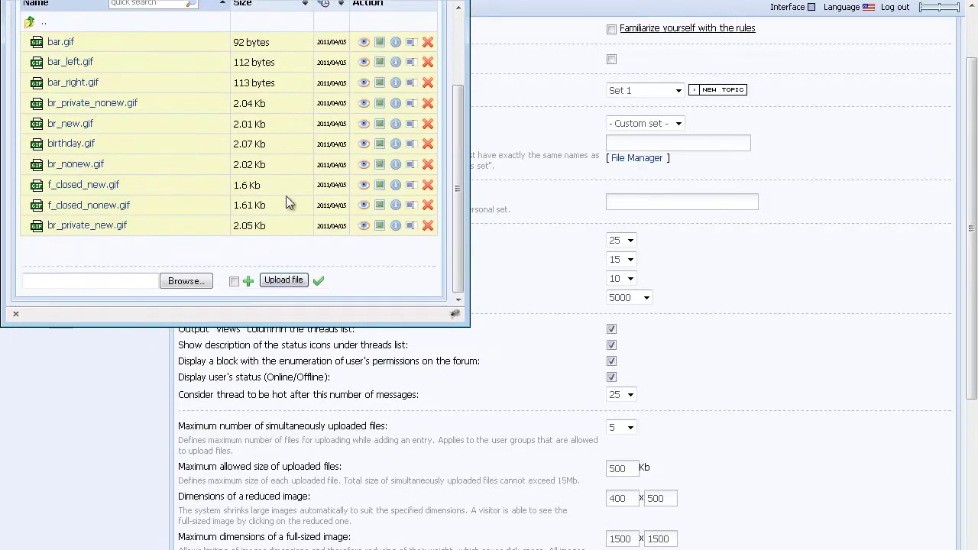
{"action": "left_click", "coordinate": [248, 281]}
{"action": "left_click", "coordinate": [249, 281]}
{"action": "left_click", "coordinate": [248, 299]}
{"action": "scroll", "coordinate": [229, 229], "scroll_direction": "down", "scroll_amount": 1}
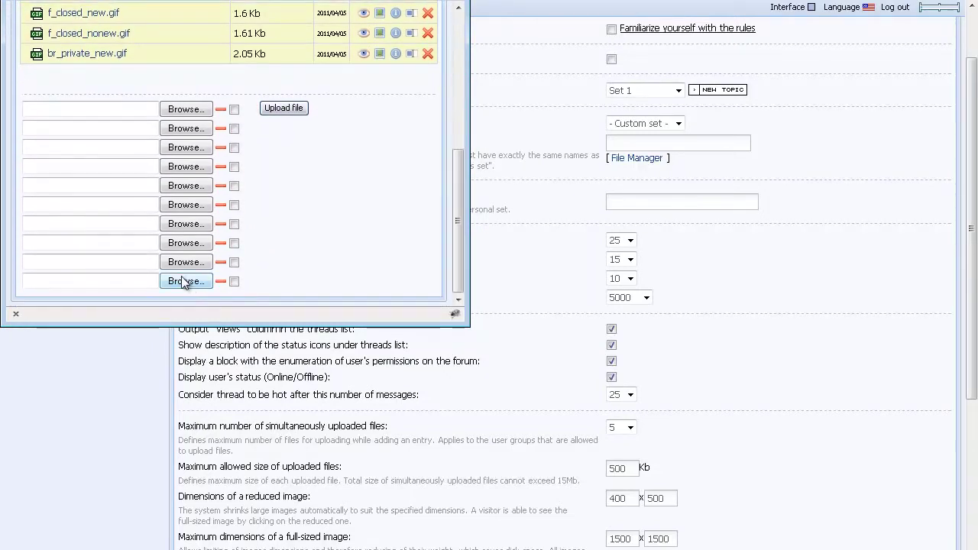
{"action": "left_click", "coordinate": [192, 278]}
{"action": "double_click", "coordinate": [364, 196]}
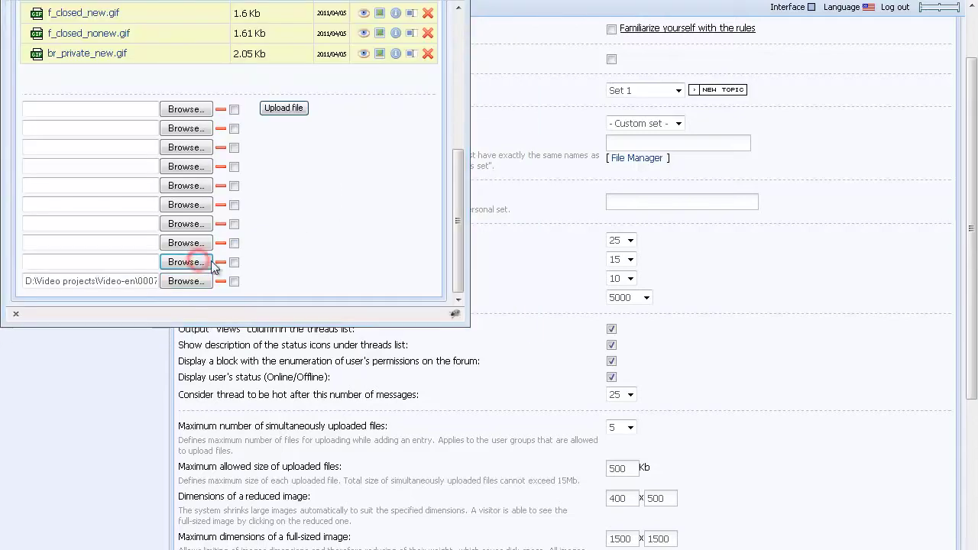
{"action": "left_click", "coordinate": [187, 243]}
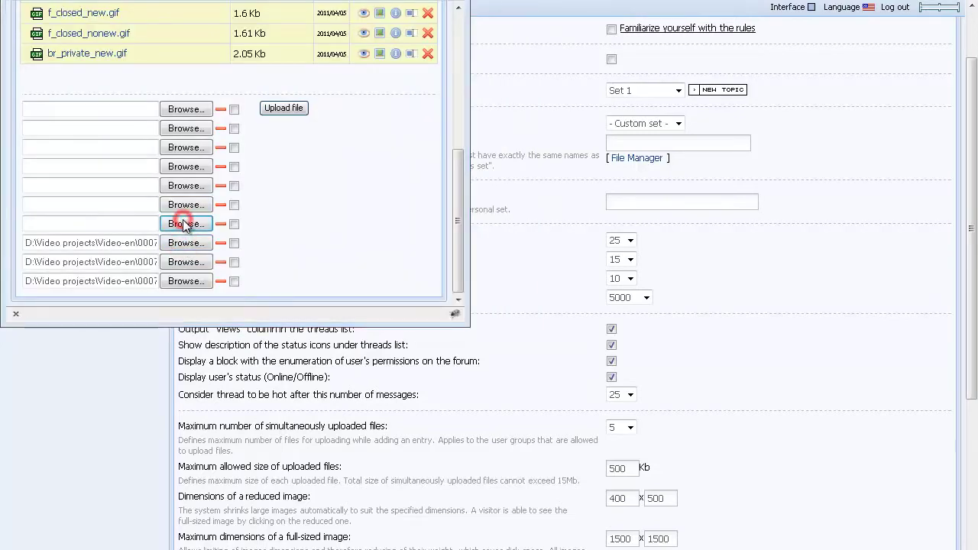
{"action": "double_click", "coordinate": [275, 246]}
{"action": "double_click", "coordinate": [366, 256]}
{"action": "left_click", "coordinate": [248, 204]}
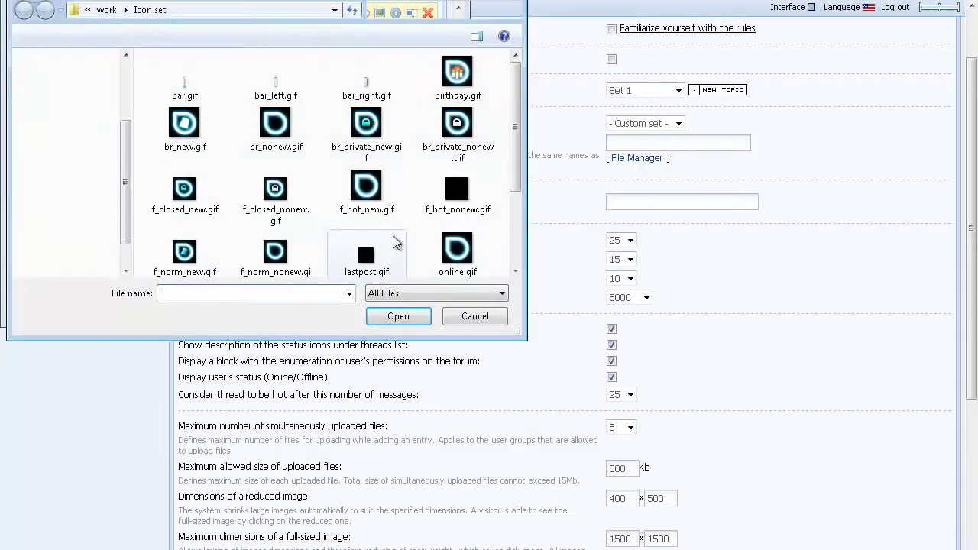
{"action": "double_click", "coordinate": [367, 256]}
{"action": "left_click", "coordinate": [187, 163]}
{"action": "scroll", "coordinate": [487, 140], "scroll_direction": "down", "scroll_amount": 3}
{"action": "double_click", "coordinate": [184, 244]}
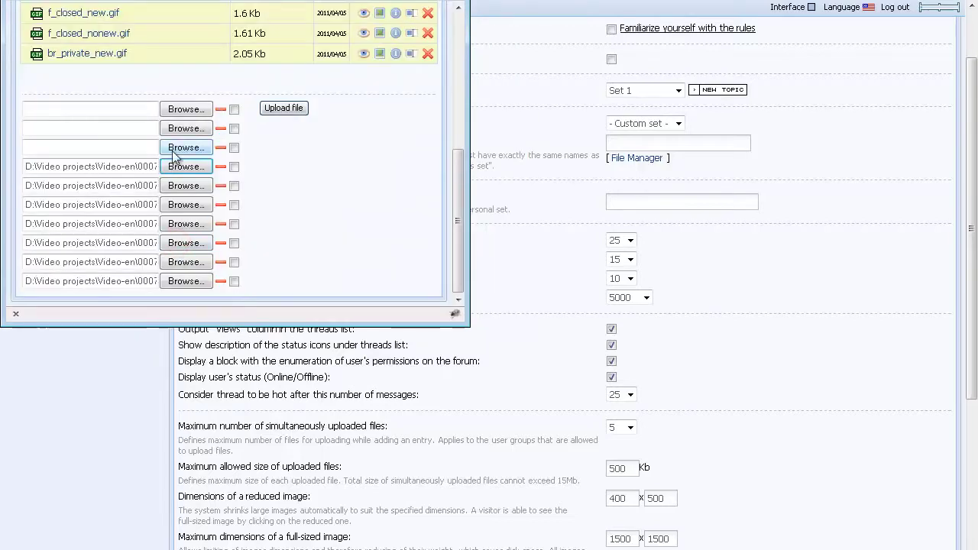
{"action": "left_click", "coordinate": [186, 153]}
{"action": "left_click_drag", "start_coordinate": [517, 143], "coordinate": [516, 235]}
{"action": "double_click", "coordinate": [275, 245]}
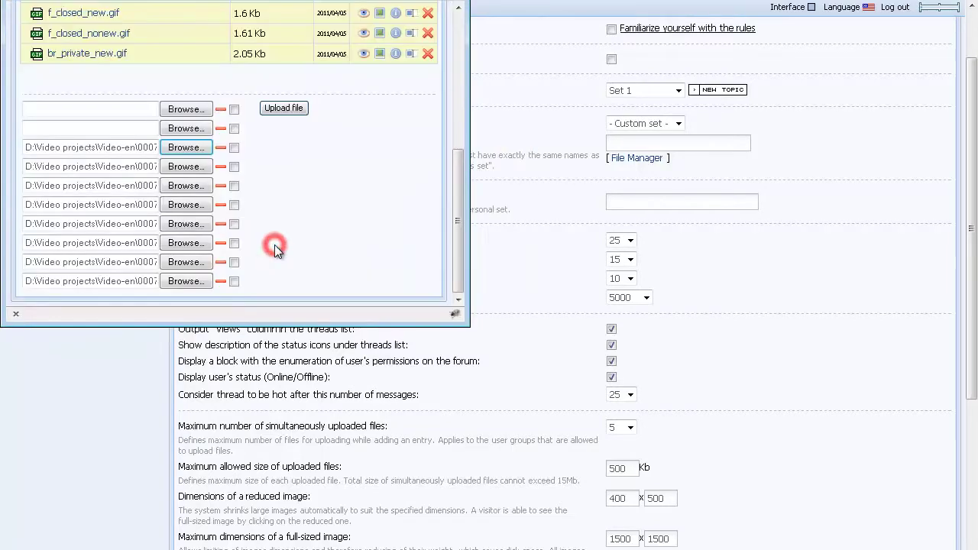
{"action": "left_click", "coordinate": [282, 108]}
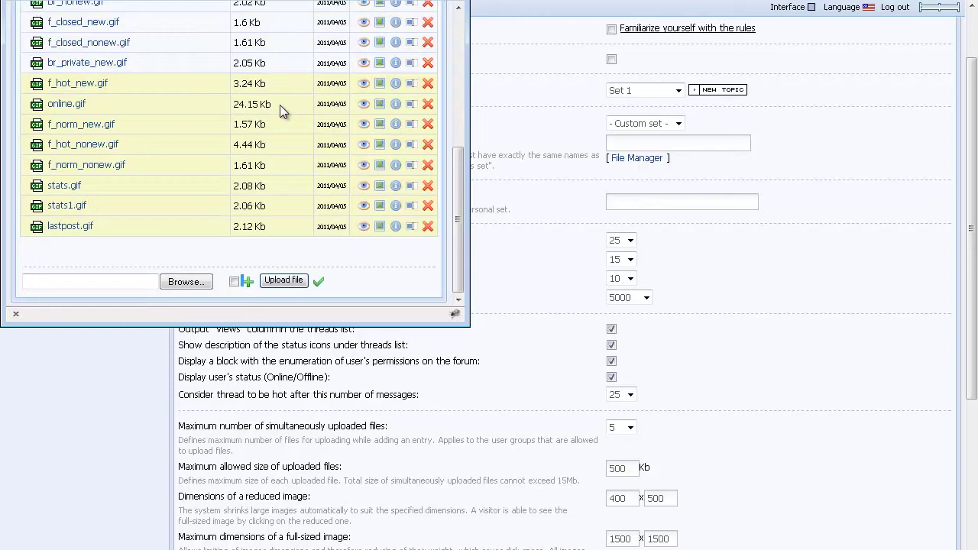
Copy the direct web link of lastpost.gif in iconset1.
{"action": "scroll", "coordinate": [278, 168], "scroll_direction": "up", "scroll_amount": 5}
{"action": "scroll", "coordinate": [65, 111], "scroll_direction": "up", "scroll_amount": 3}
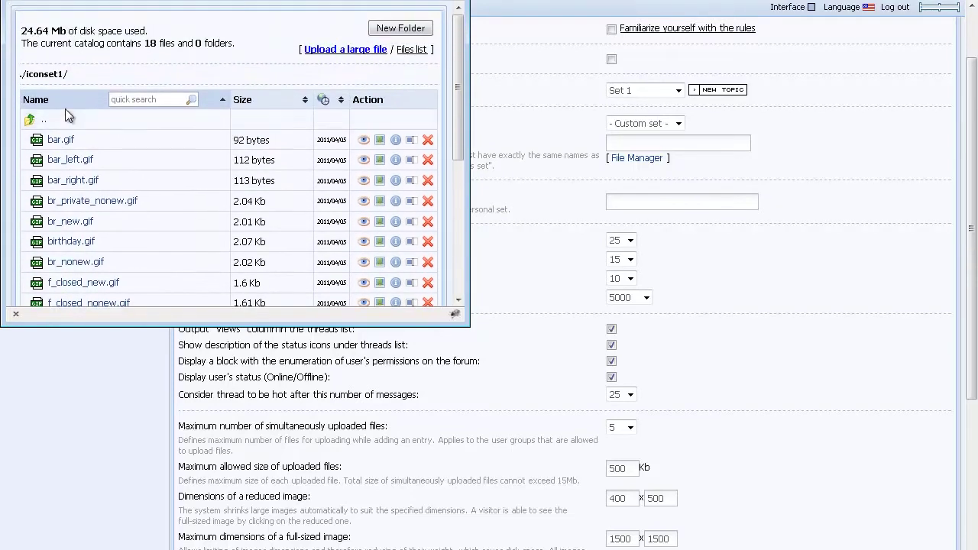
{"action": "scroll", "coordinate": [68, 131], "scroll_direction": "down", "scroll_amount": 7}
{"action": "left_click", "coordinate": [62, 229]}
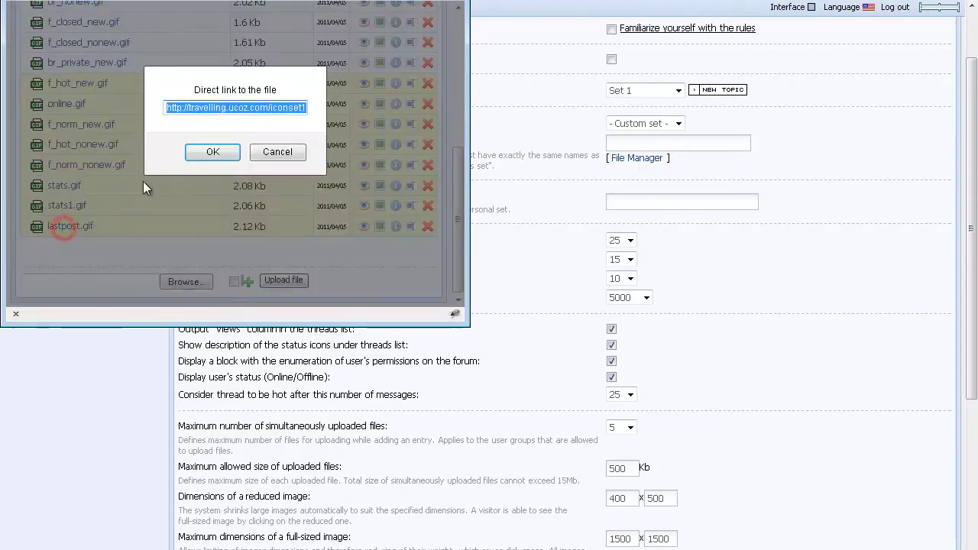
{"action": "left_click", "coordinate": [210, 107]}
{"action": "left_click_drag", "start_coordinate": [305, 107], "coordinate": [167, 107]}
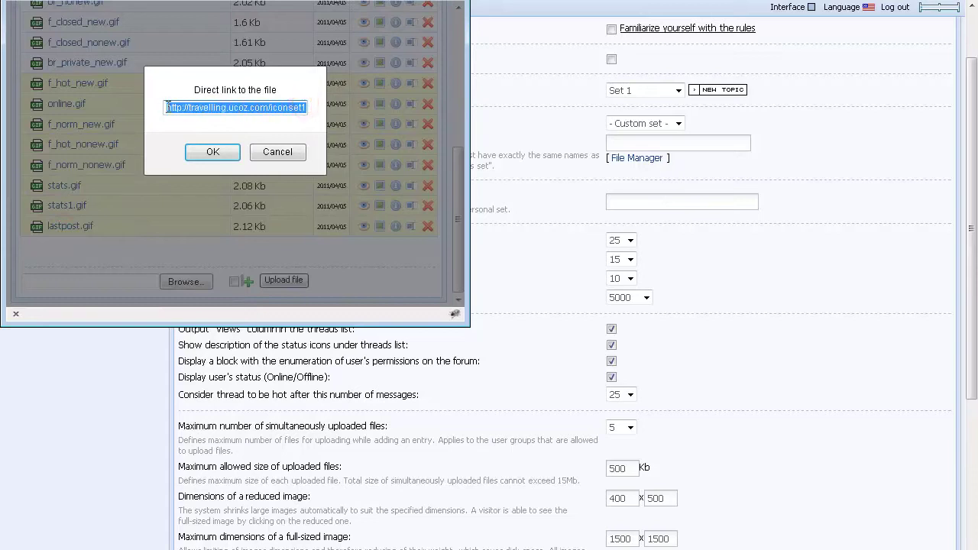
{"action": "right_click", "coordinate": [187, 107]}
{"action": "left_click", "coordinate": [219, 158]}
{"action": "left_click", "coordinate": [213, 152]}
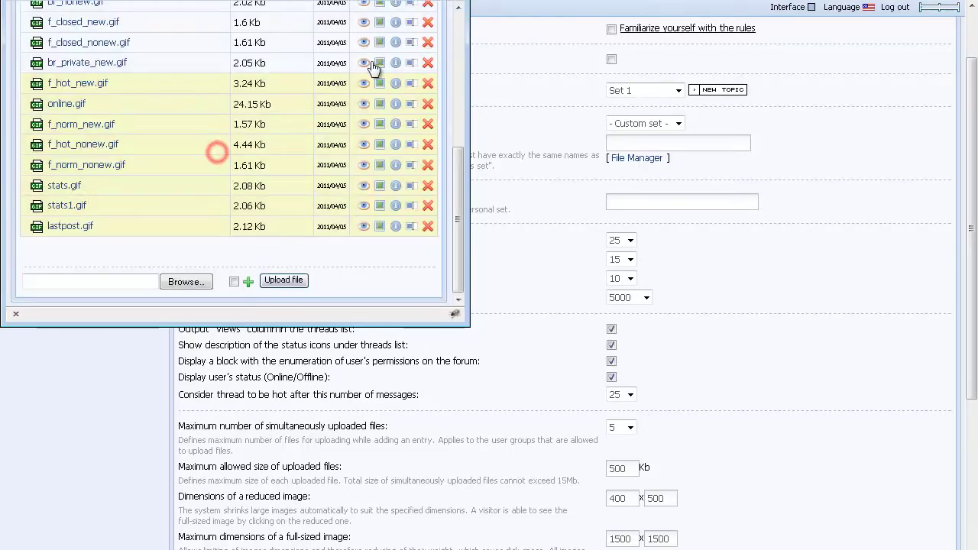
Paste the copied iconset1 link into the icon folder URL field, then view the India forum.
{"action": "left_click", "coordinate": [473, 104]}
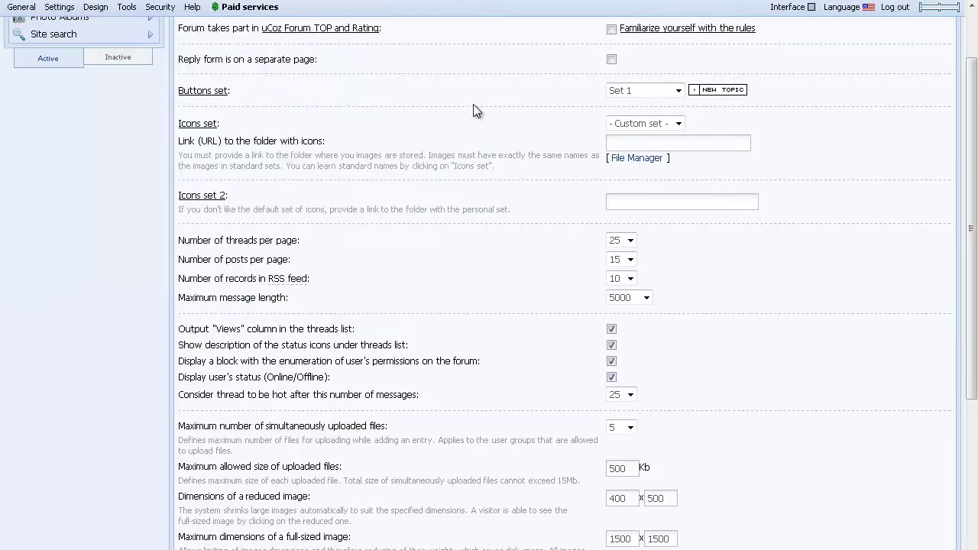
{"action": "left_click", "coordinate": [626, 141]}
{"action": "left_click_drag", "start_coordinate": [181, 140], "coordinate": [227, 140]}
{"action": "left_click", "coordinate": [229, 139]}
{"action": "right_click", "coordinate": [626, 142]}
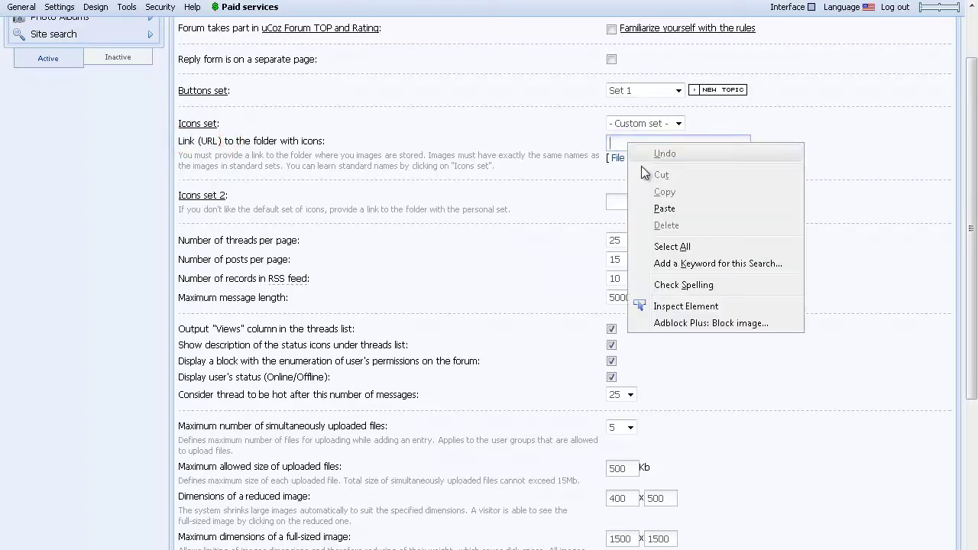
{"action": "left_click", "coordinate": [651, 205]}
{"action": "scroll", "coordinate": [573, 162], "scroll_direction": "down", "scroll_amount": 1}
{"action": "scroll", "coordinate": [572, 162], "scroll_direction": "down", "scroll_amount": 3}
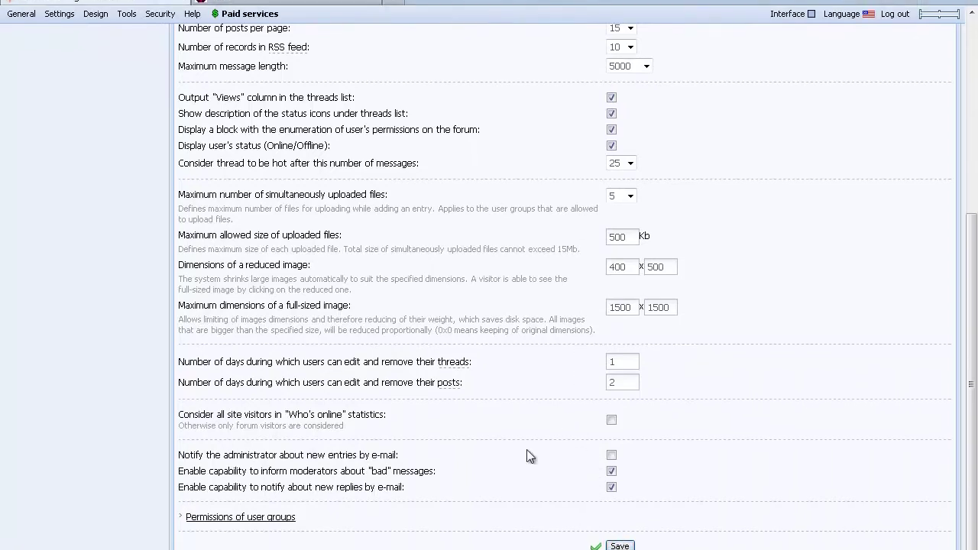
{"action": "left_click", "coordinate": [216, 17]}
Reload the India forum to show the custom iconset1 icons, then open the Asia section.
{"action": "mouse_move", "coordinate": [647, 26]}
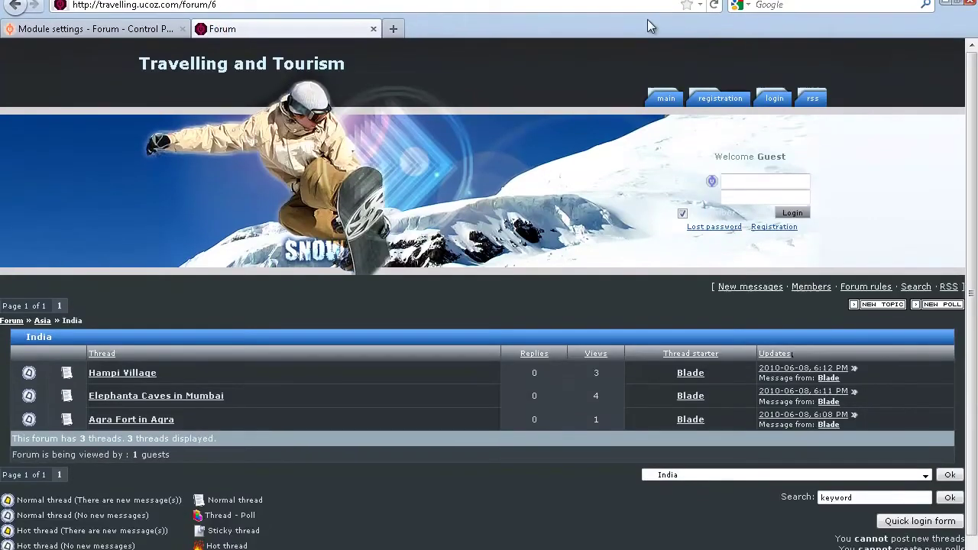
{"action": "left_click", "coordinate": [713, 12]}
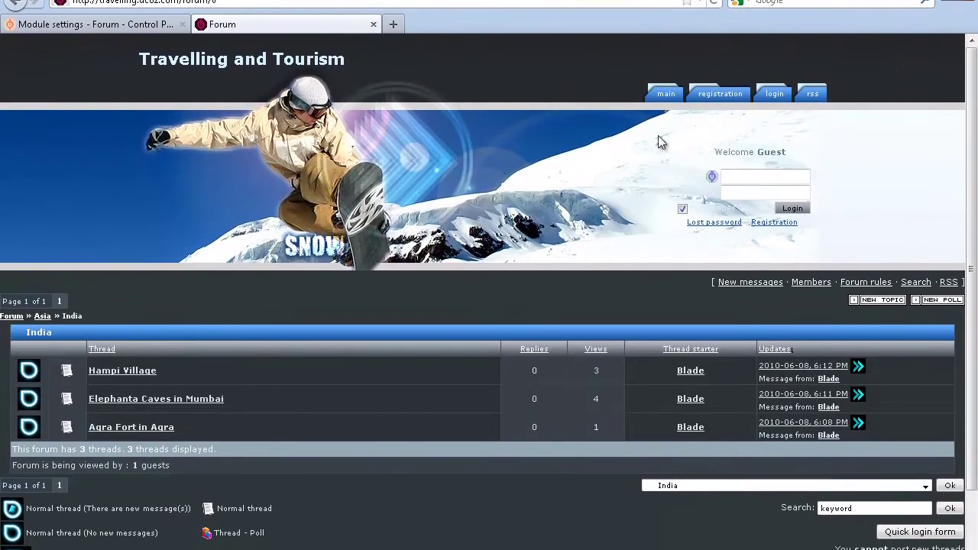
{"action": "scroll", "coordinate": [119, 313], "scroll_direction": "down", "scroll_amount": 1}
{"action": "scroll", "coordinate": [121, 317], "scroll_direction": "down", "scroll_amount": 1}
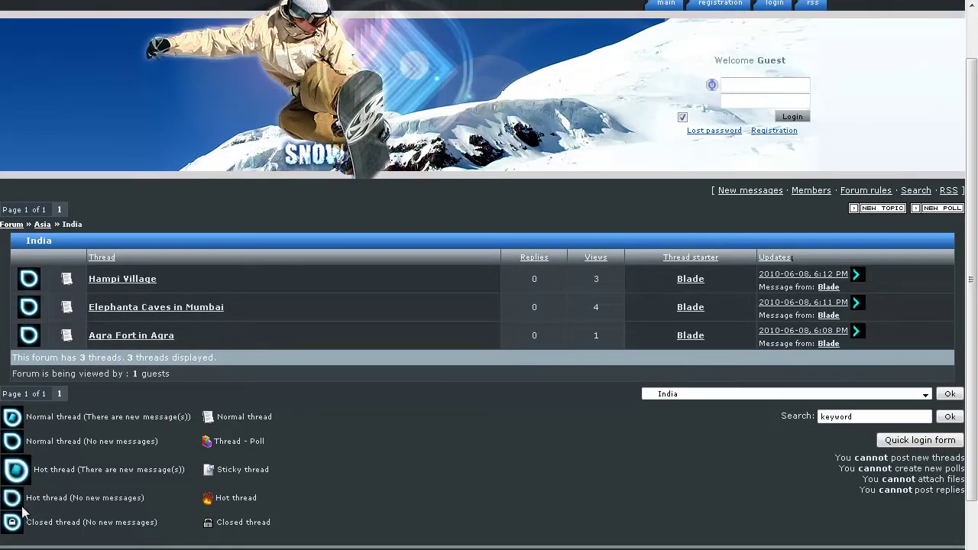
{"action": "left_click", "coordinate": [42, 224]}
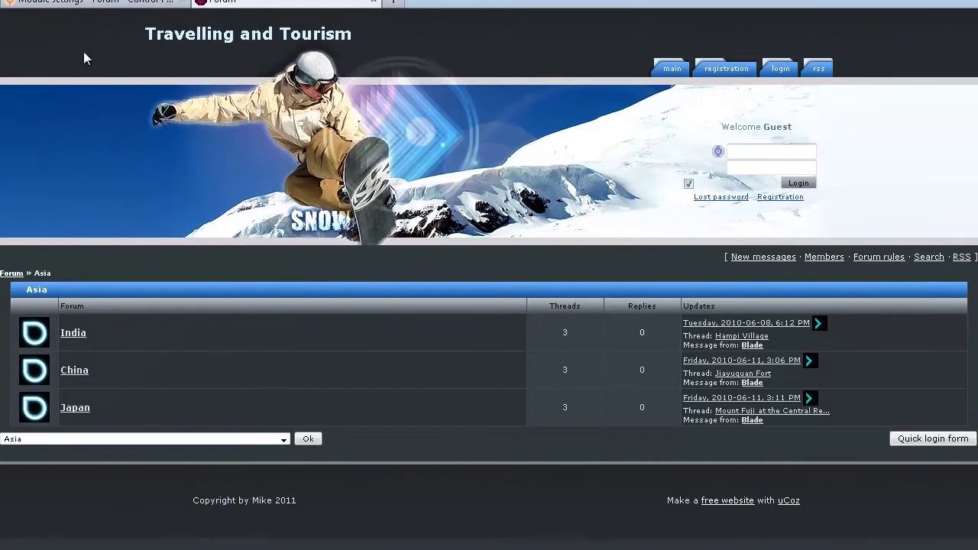
In module settings, review the standard icon file names for Icons set 2, then return to the forum.
{"action": "left_click", "coordinate": [90, 14]}
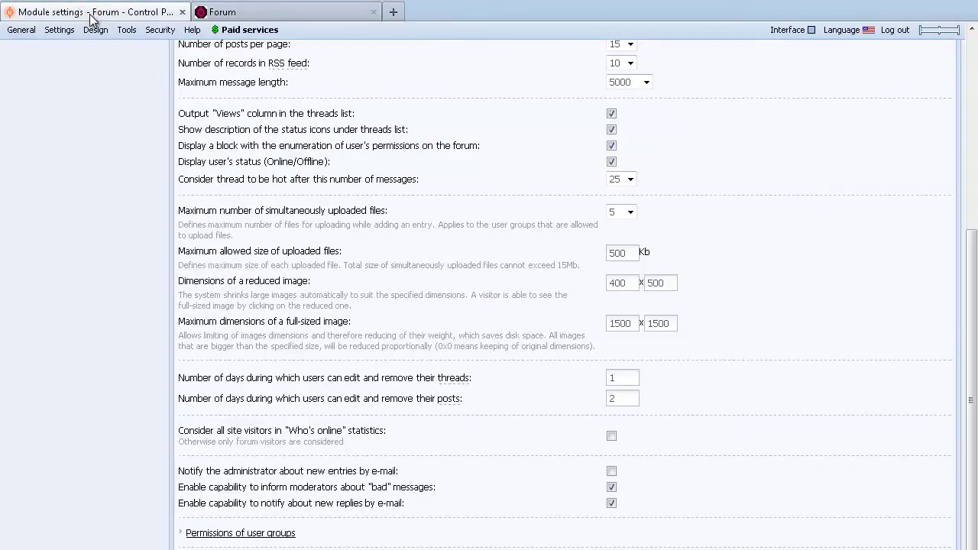
{"action": "scroll", "coordinate": [528, 233], "scroll_direction": "up", "scroll_amount": 3}
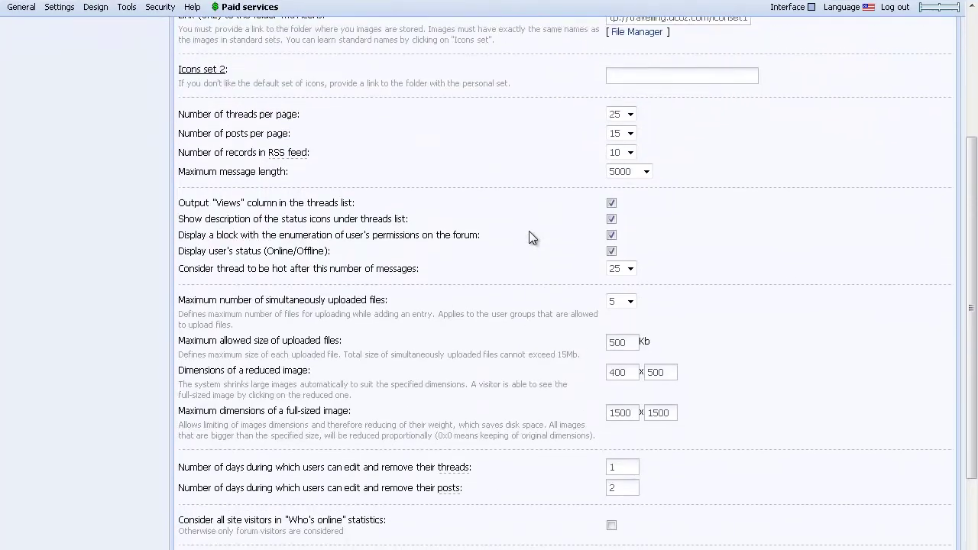
{"action": "scroll", "coordinate": [529, 237], "scroll_direction": "up", "scroll_amount": 2}
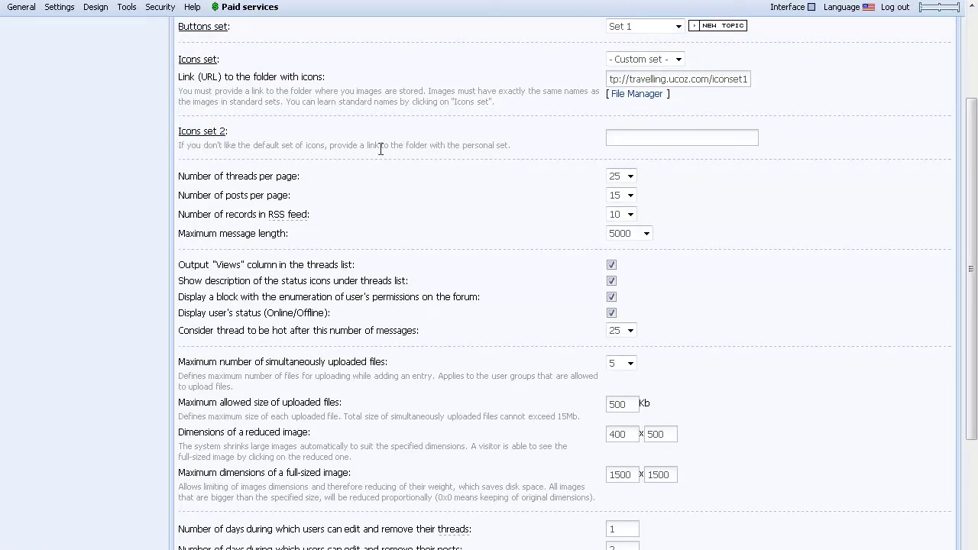
{"action": "left_click", "coordinate": [200, 131]}
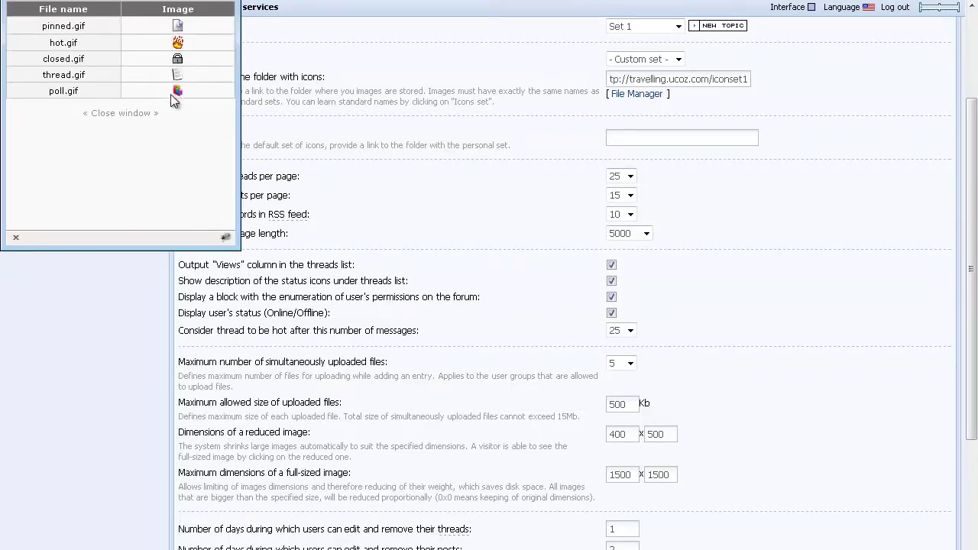
{"action": "left_click", "coordinate": [227, 25]}
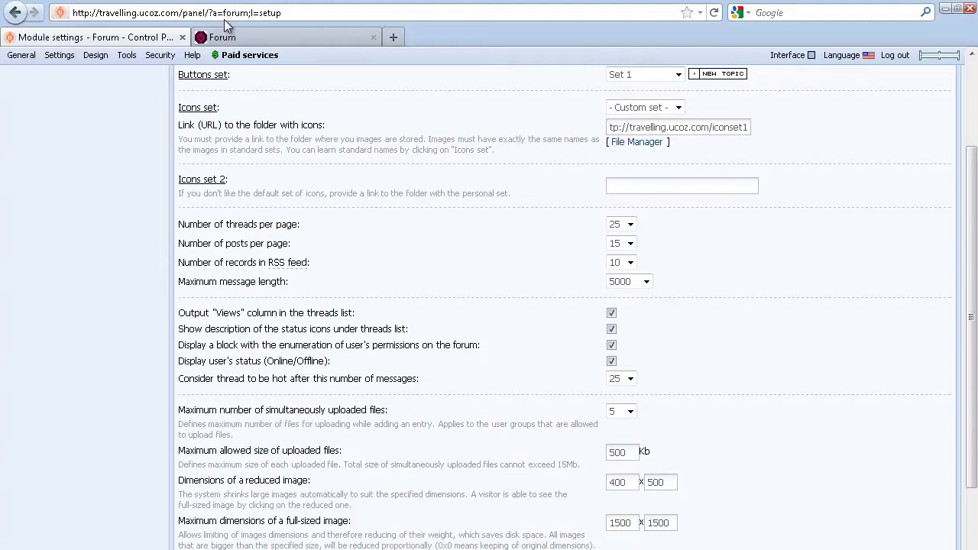
{"action": "left_click", "coordinate": [239, 37]}
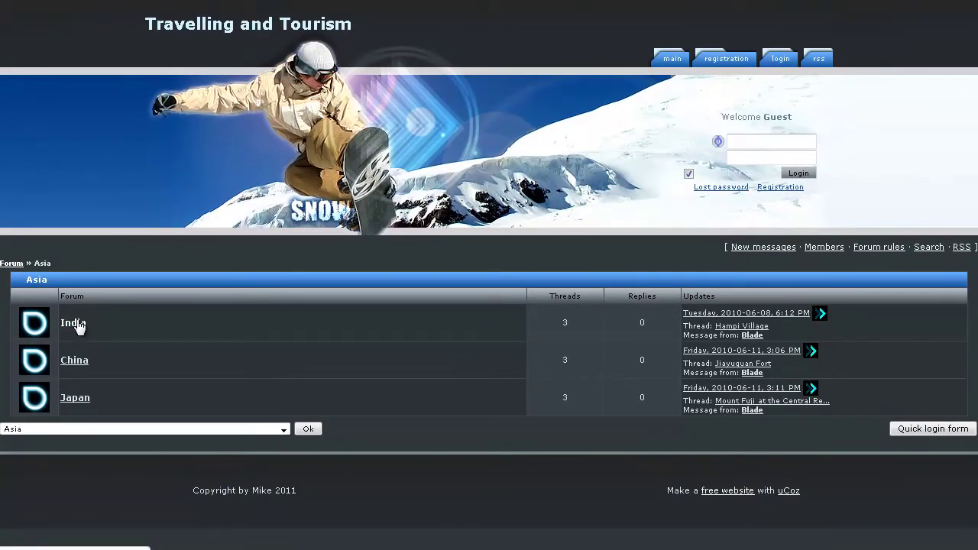
Check the India forum's thread icons and legend, then go back to module settings.
{"action": "left_click", "coordinate": [76, 323]}
{"action": "scroll", "coordinate": [203, 355], "scroll_direction": "down", "scroll_amount": 3}
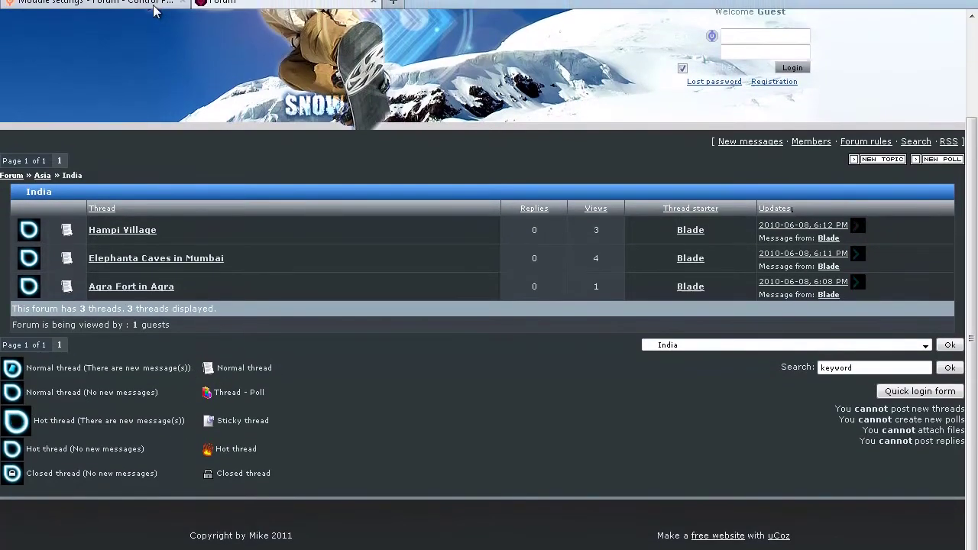
{"action": "left_click", "coordinate": [152, 16]}
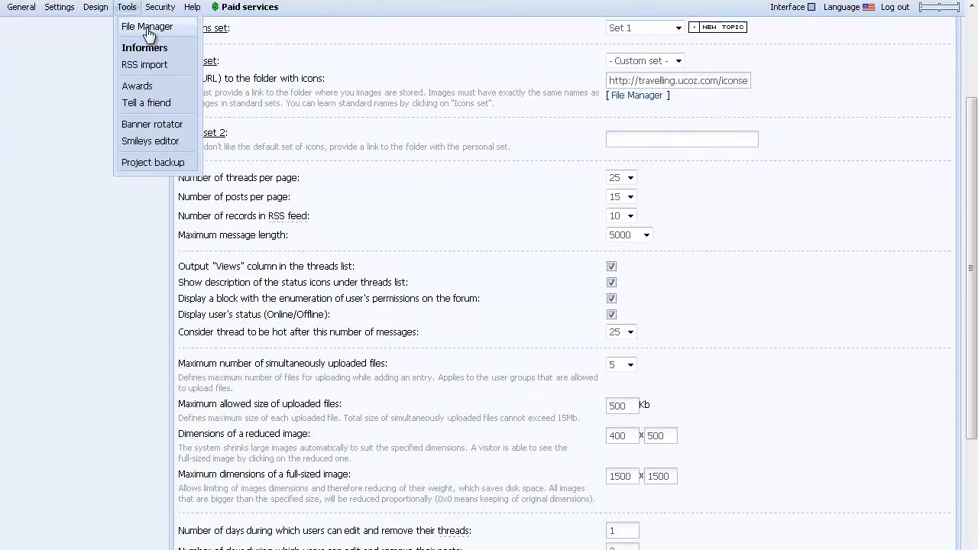
Create an iconset2 folder in File Manager and open it.
{"action": "left_click", "coordinate": [148, 29]}
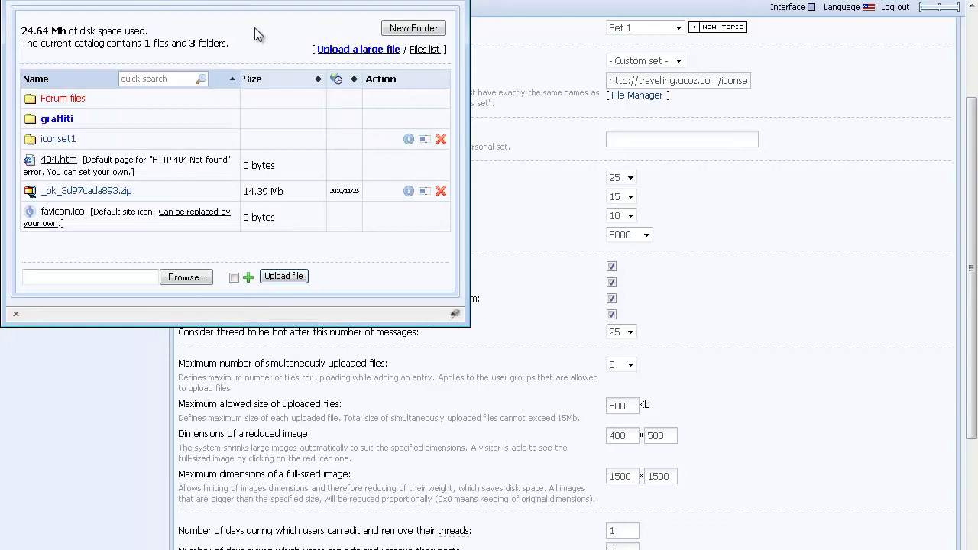
{"action": "left_click", "coordinate": [396, 32]}
{"action": "type", "text": "iconset2"}
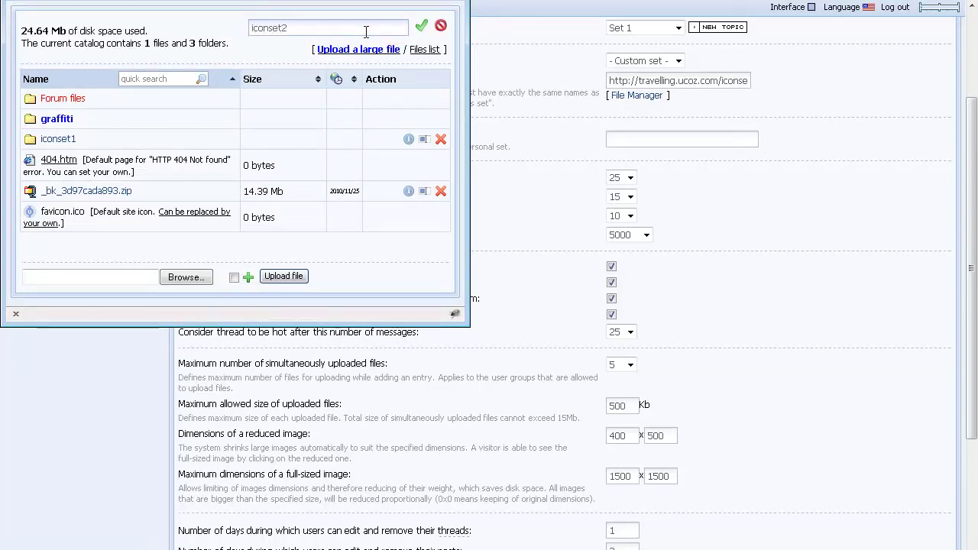
{"action": "left_click", "coordinate": [422, 26]}
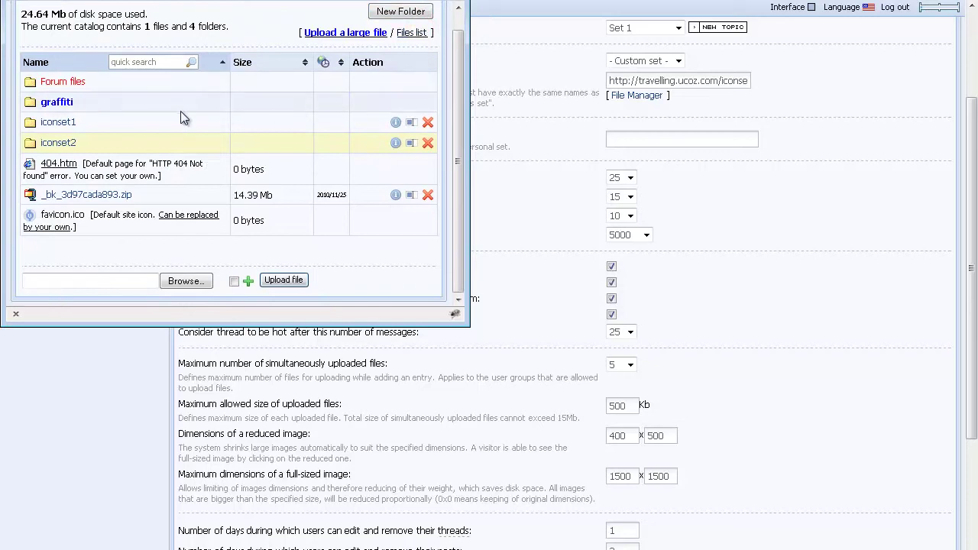
{"action": "left_click", "coordinate": [65, 143]}
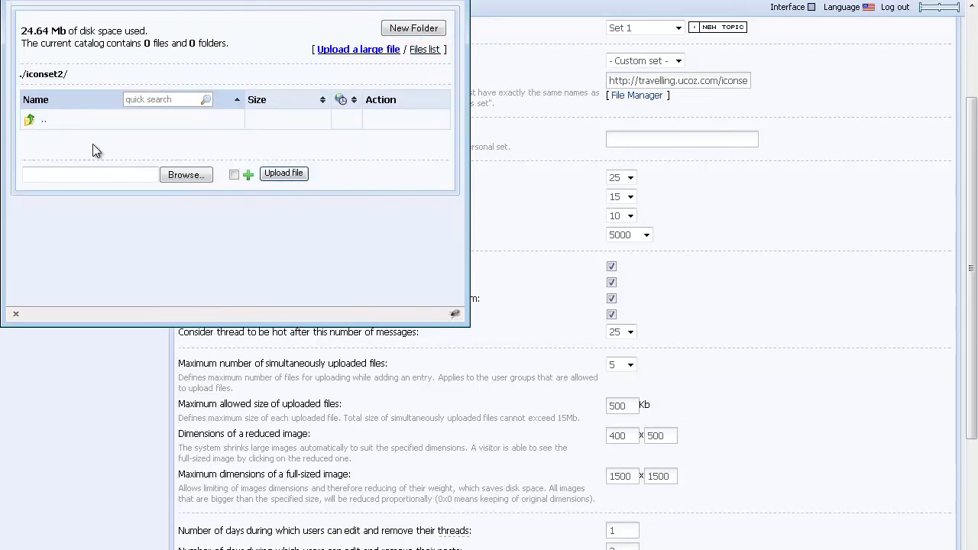
Upload five icon GIFs, starting with closed.gif, into iconset2.
{"action": "left_click", "coordinate": [251, 178]}
{"action": "left_click", "coordinate": [250, 178]}
{"action": "left_click", "coordinate": [251, 179]}
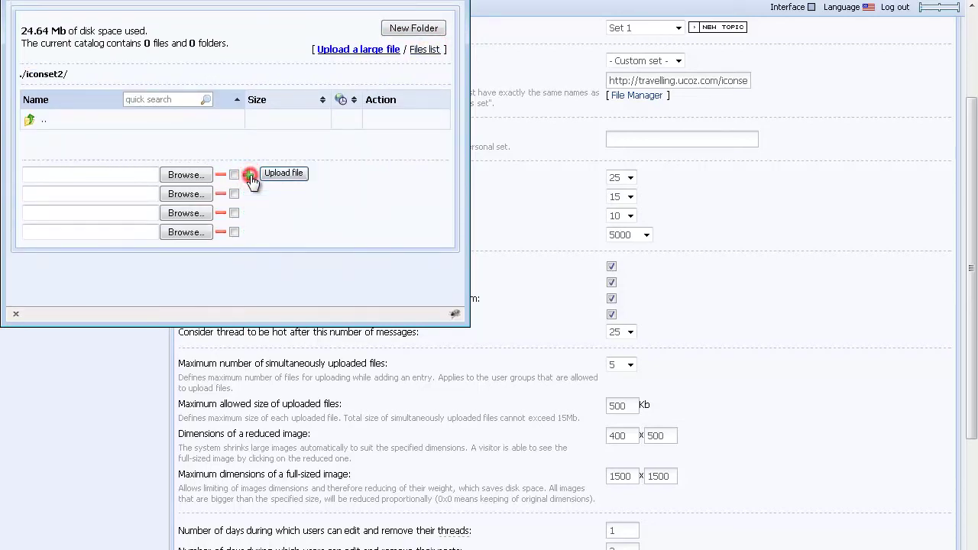
{"action": "left_click", "coordinate": [250, 179]}
{"action": "left_click", "coordinate": [190, 176]}
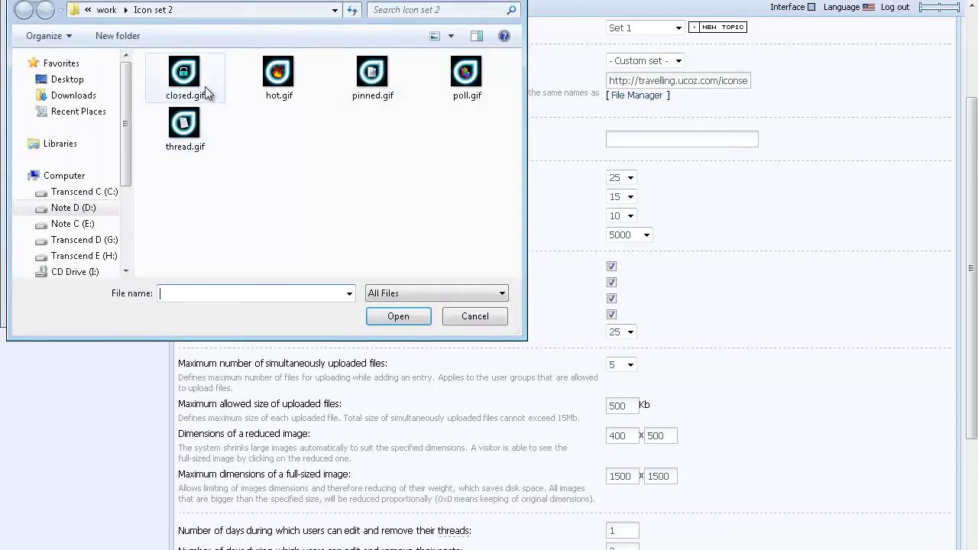
{"action": "double_click", "coordinate": [184, 76]}
{"action": "left_click", "coordinate": [186, 193]}
{"action": "double_click", "coordinate": [218, 84]}
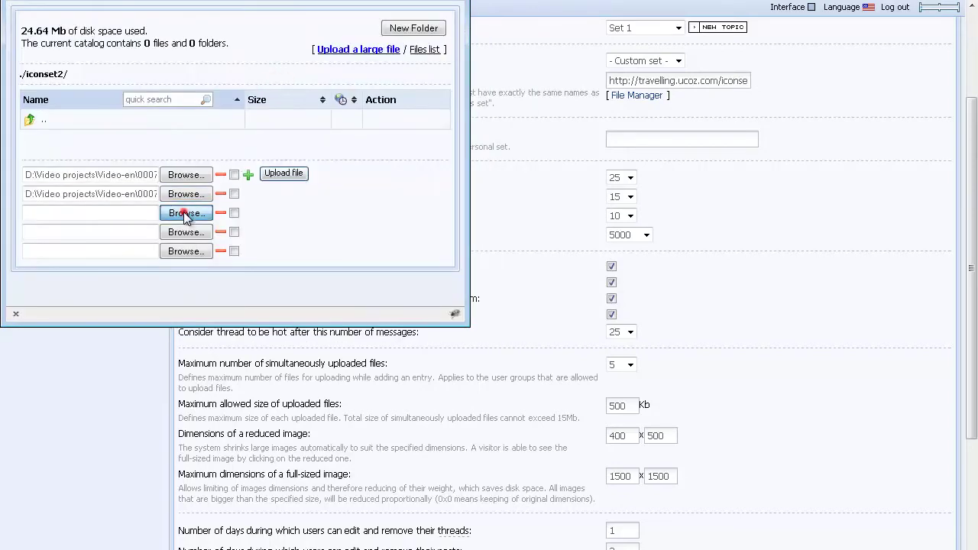
{"action": "left_click", "coordinate": [186, 213]}
{"action": "left_click", "coordinate": [367, 83]}
{"action": "double_click", "coordinate": [367, 84]}
{"action": "left_click", "coordinate": [186, 231]}
{"action": "double_click", "coordinate": [471, 73]}
{"action": "left_click", "coordinate": [186, 250]}
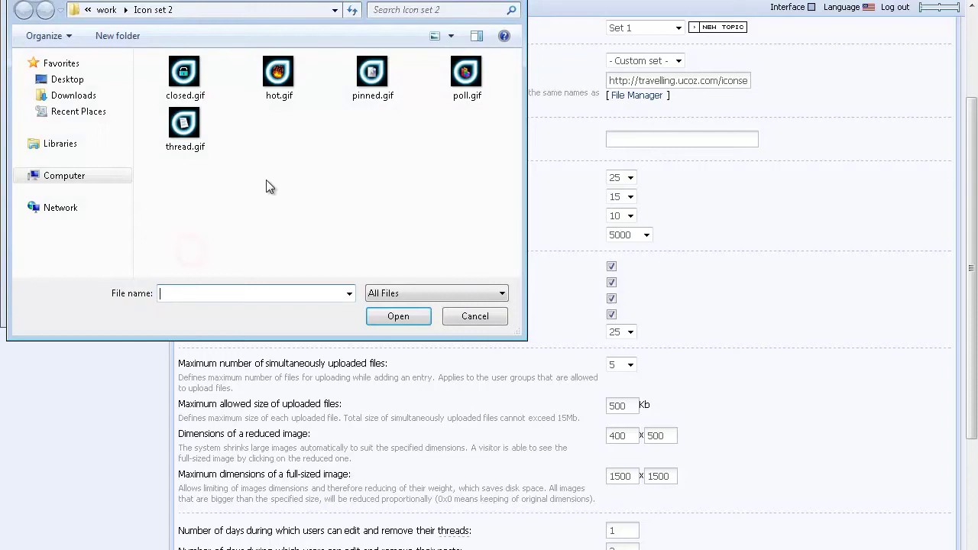
{"action": "double_click", "coordinate": [207, 131]}
{"action": "left_click", "coordinate": [275, 175]}
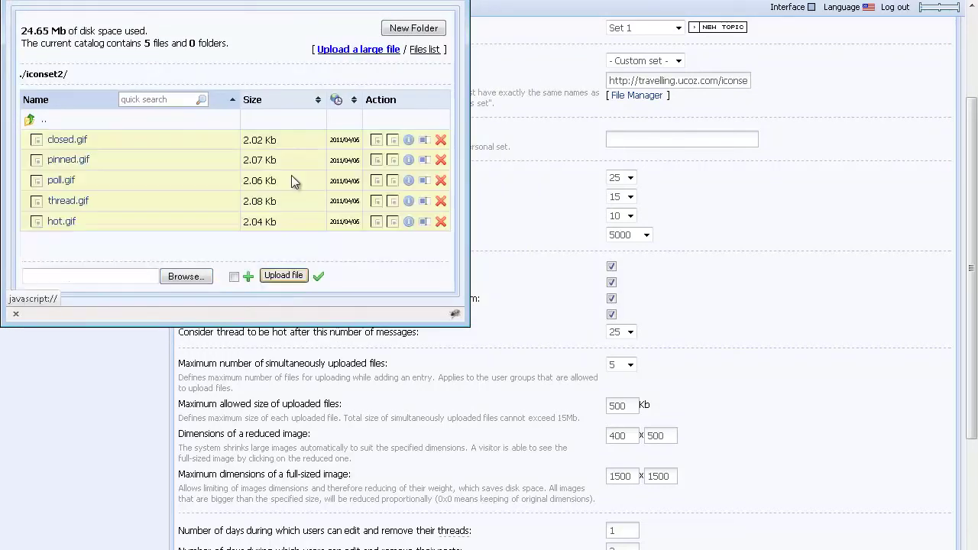
Copy the direct web link of hot.gif and close File Manager.
{"action": "left_click", "coordinate": [68, 221]}
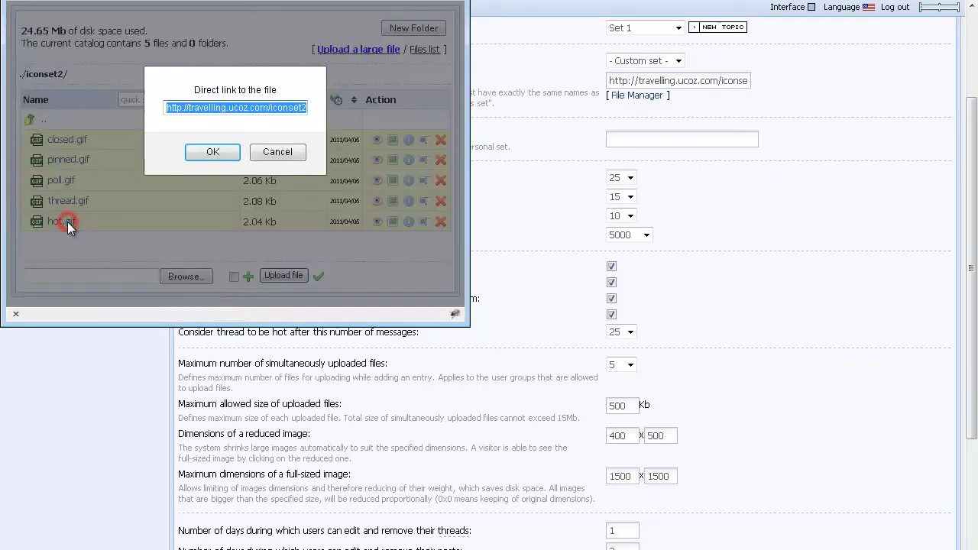
{"action": "left_click_drag", "start_coordinate": [306, 107], "coordinate": [169, 105]}
{"action": "right_click", "coordinate": [196, 109]}
{"action": "left_click", "coordinate": [225, 160]}
{"action": "left_click", "coordinate": [218, 156]}
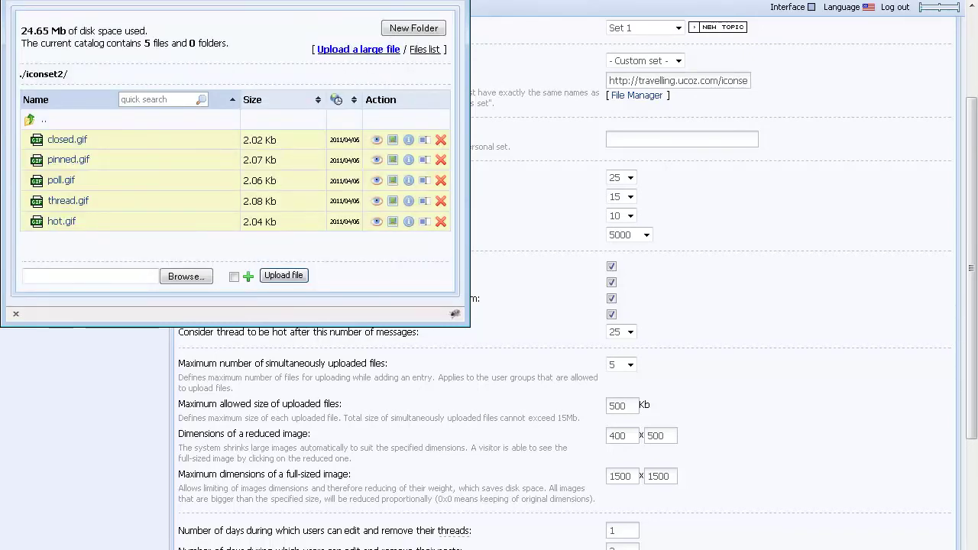
{"action": "left_click", "coordinate": [484, 18]}
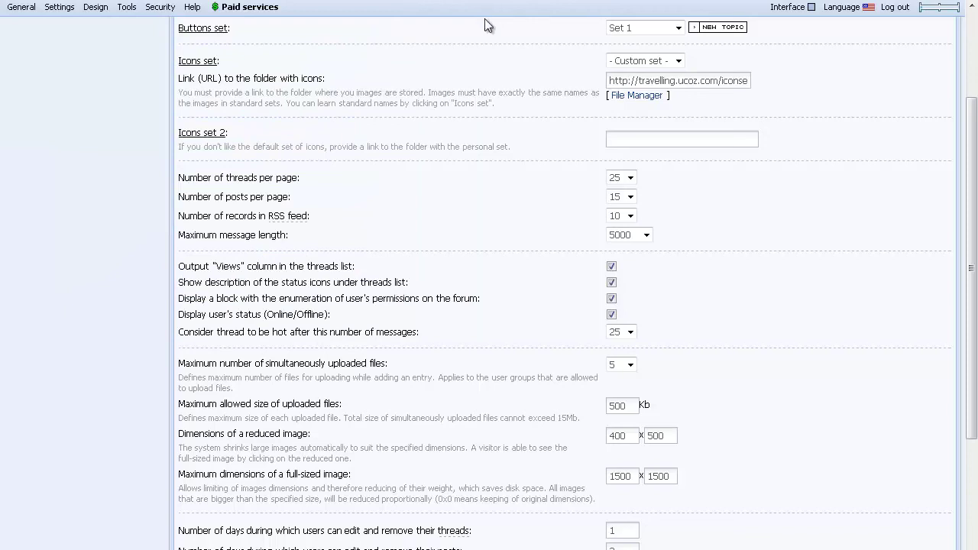
Paste the iconset2 folder link into the Icons set 2 field and scroll down to save.
{"action": "right_click", "coordinate": [615, 138]}
{"action": "left_click", "coordinate": [637, 206]}
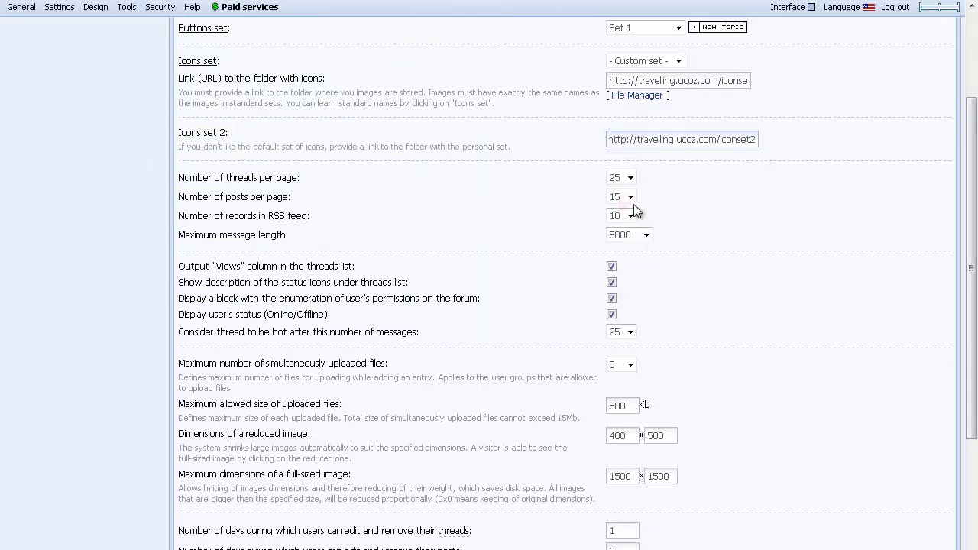
{"action": "scroll", "coordinate": [629, 204], "scroll_direction": "down", "scroll_amount": 5}
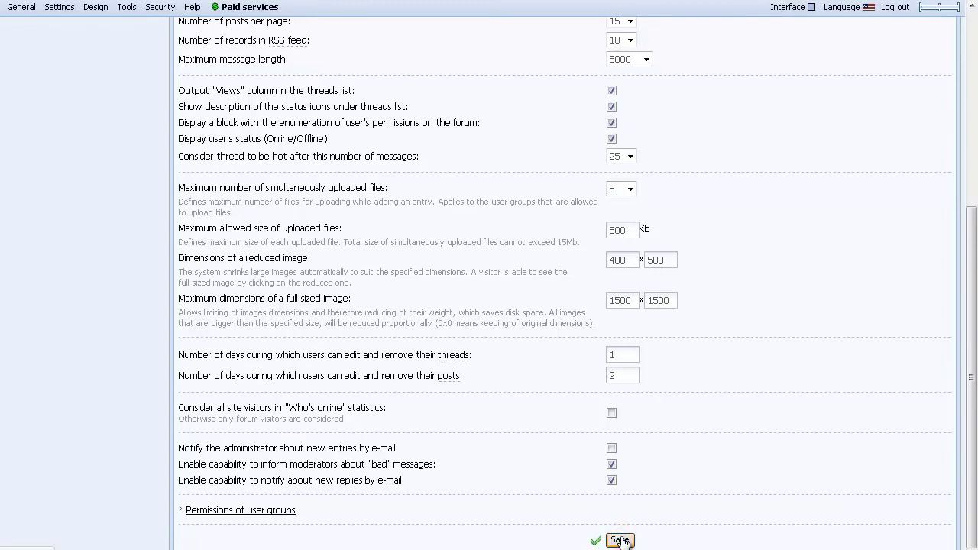
Reload the India forum page to display the new iconset2 icons on threads and legend.
{"action": "mouse_move", "coordinate": [340, 2]}
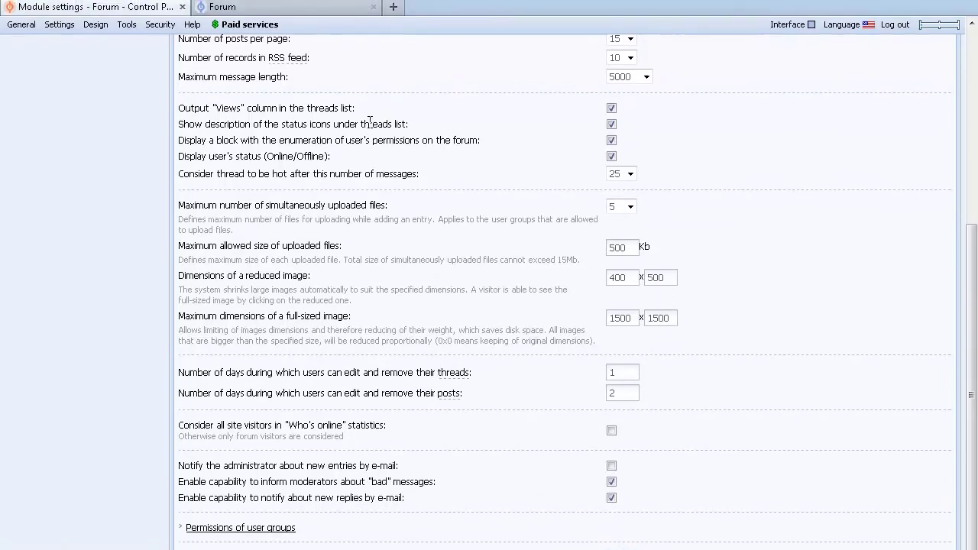
{"action": "left_click", "coordinate": [337, 15]}
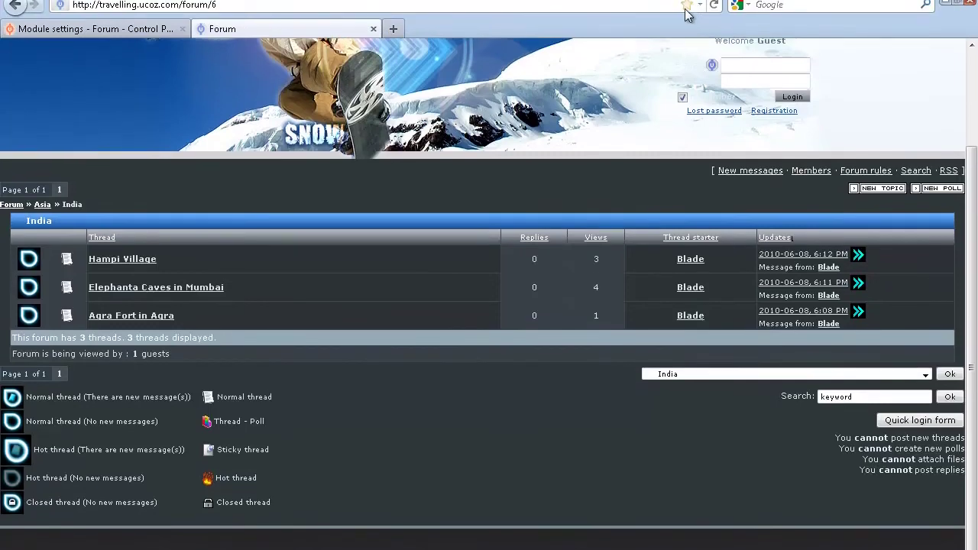
{"action": "left_click", "coordinate": [712, 13]}
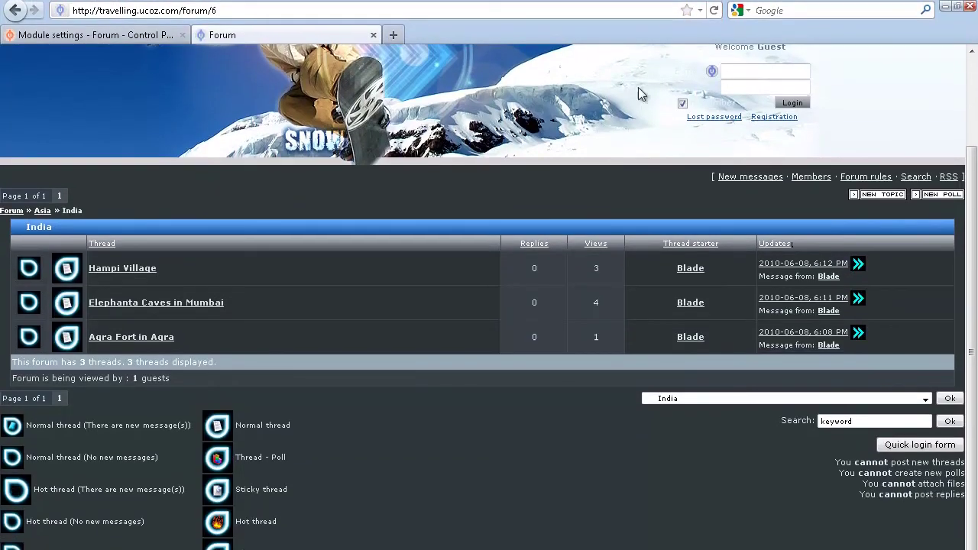